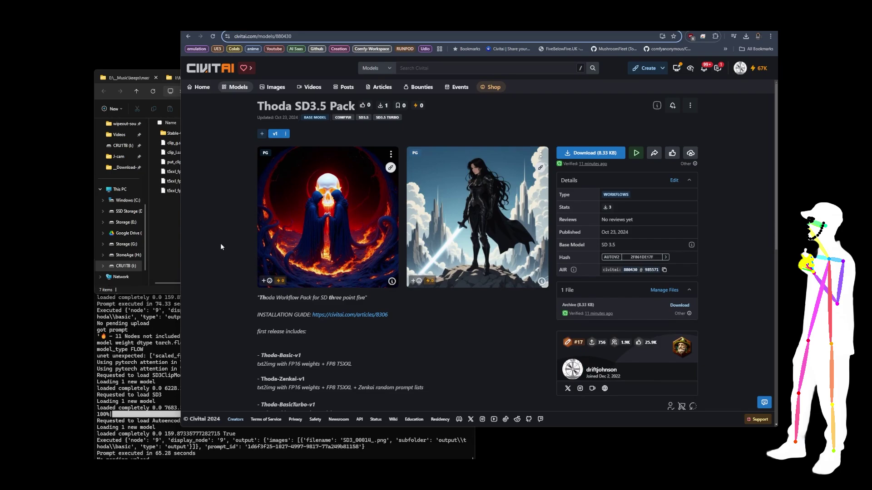
Highlight the release notes on Zenkai random prompts, BasicTurbo's FP8 encoder, ZenkaiTurbo's T5XXL, and missing nodes
scroll(221, 246, "down", 4)
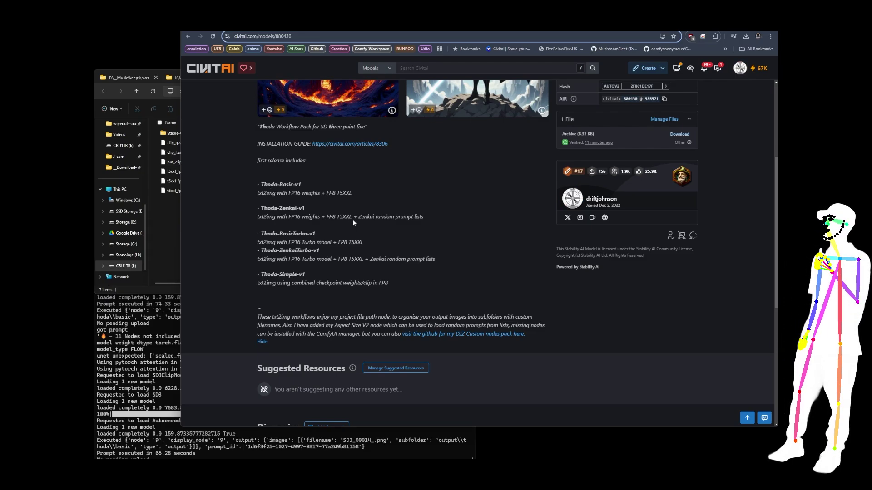
left_click_drag(361, 217, 422, 217)
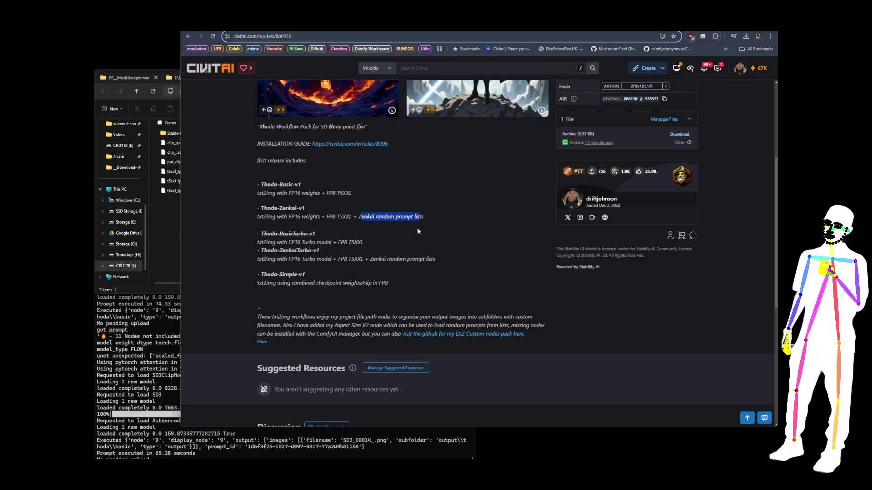
left_click_drag(279, 234, 351, 242)
left_click(292, 243)
double_click(292, 243)
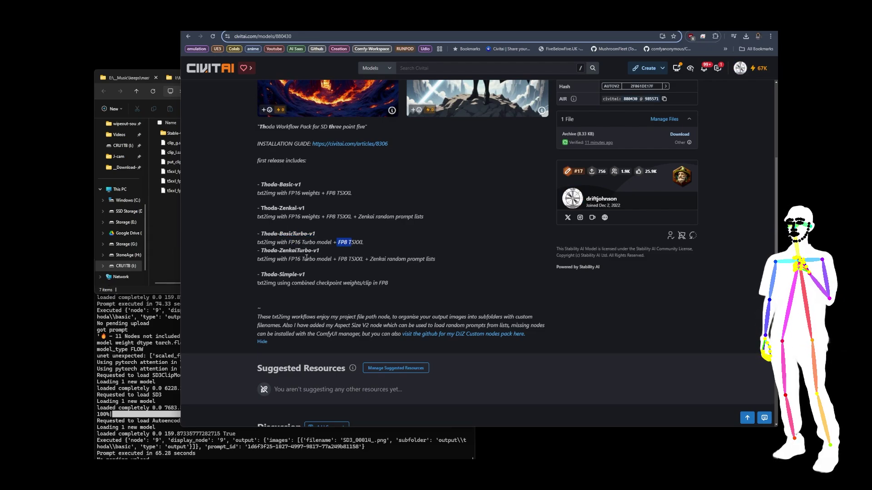
left_click_drag(277, 250, 370, 259)
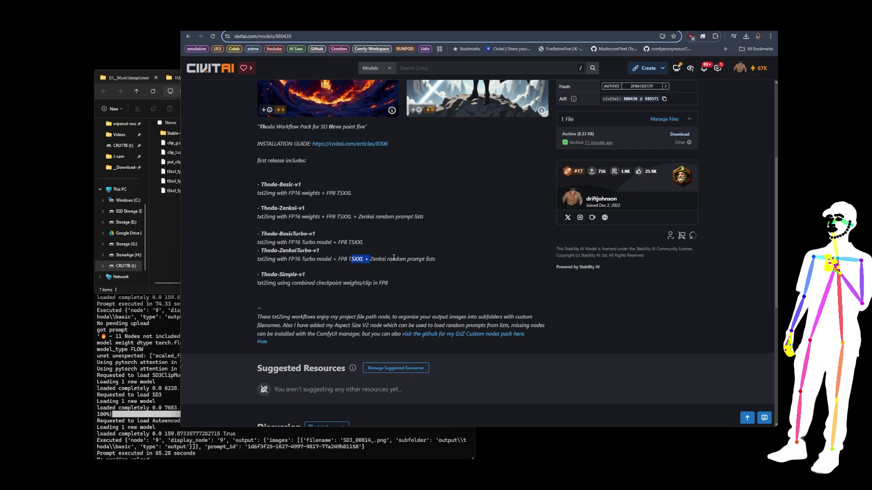
left_click(448, 263)
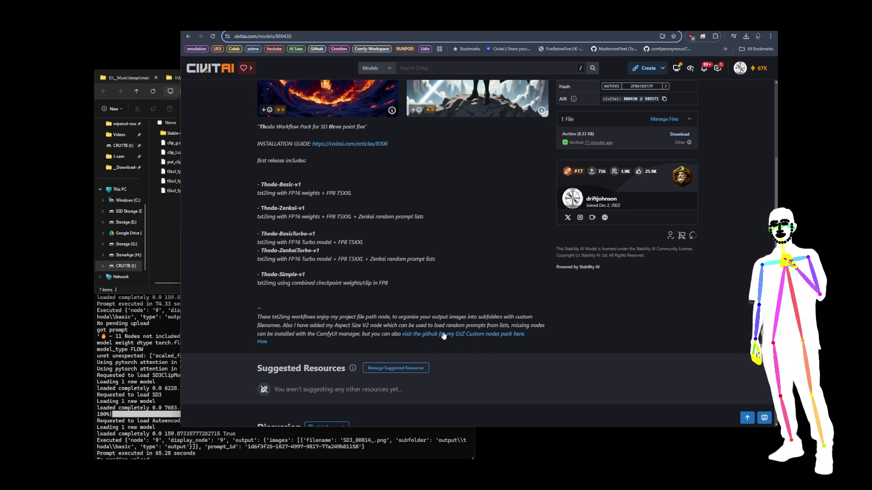
left_click_drag(429, 325, 431, 342)
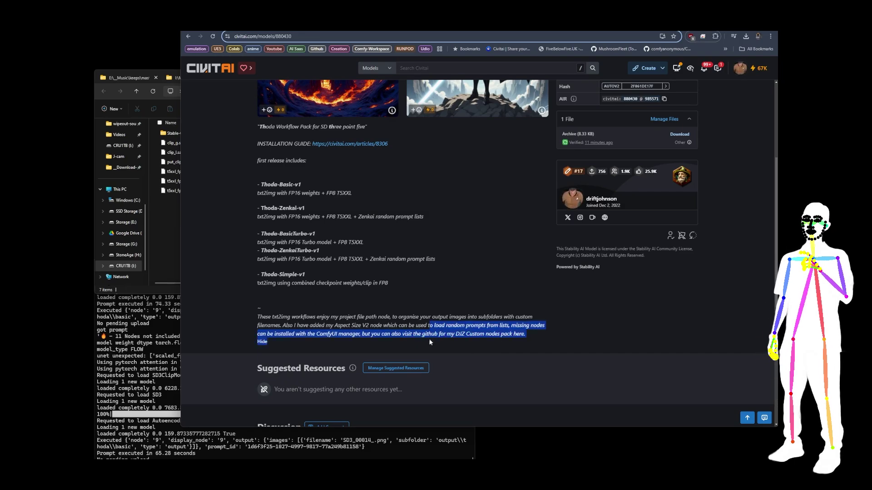
left_click(352, 327)
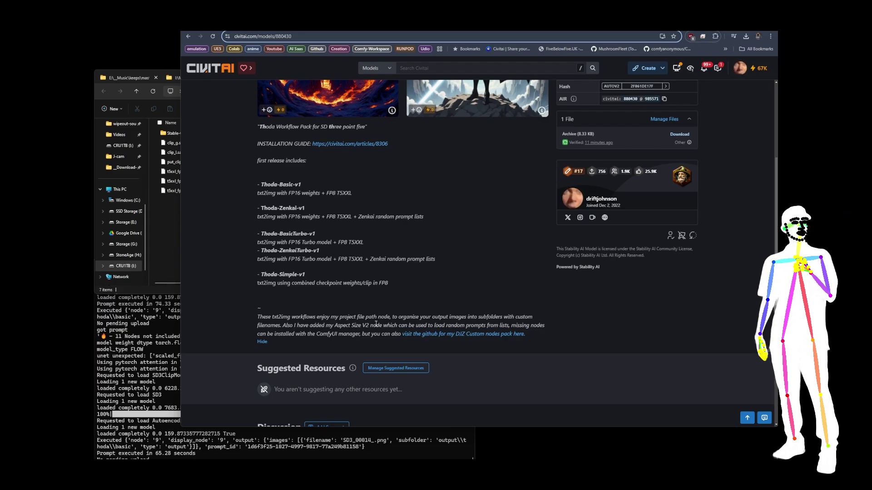
Open the linked SD3.5 ComfyUI installation guide article and scroll through it
scroll(368, 276, "up", 2)
scroll(359, 251, "up", 2)
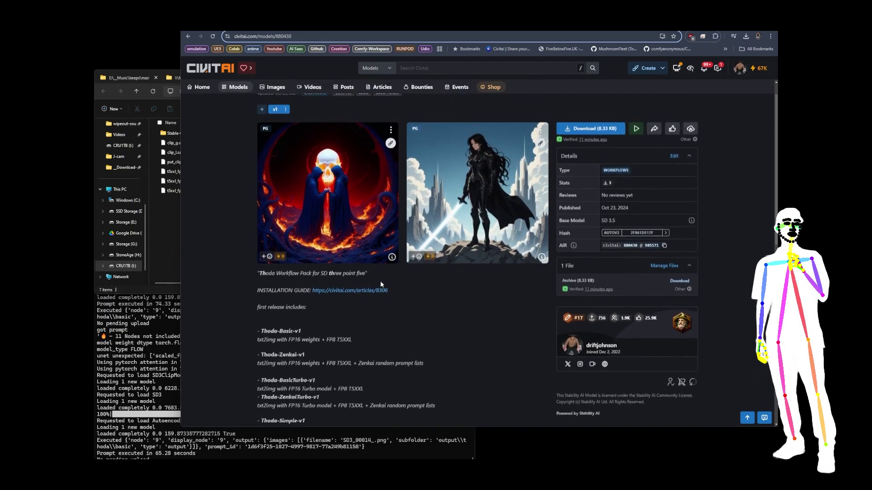
left_click(350, 316)
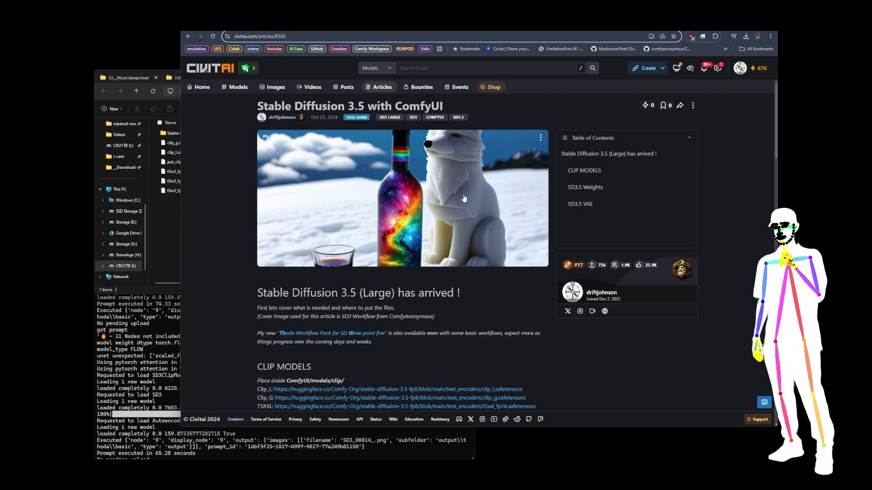
scroll(456, 196, "down", 2)
scroll(379, 224, "up", 2)
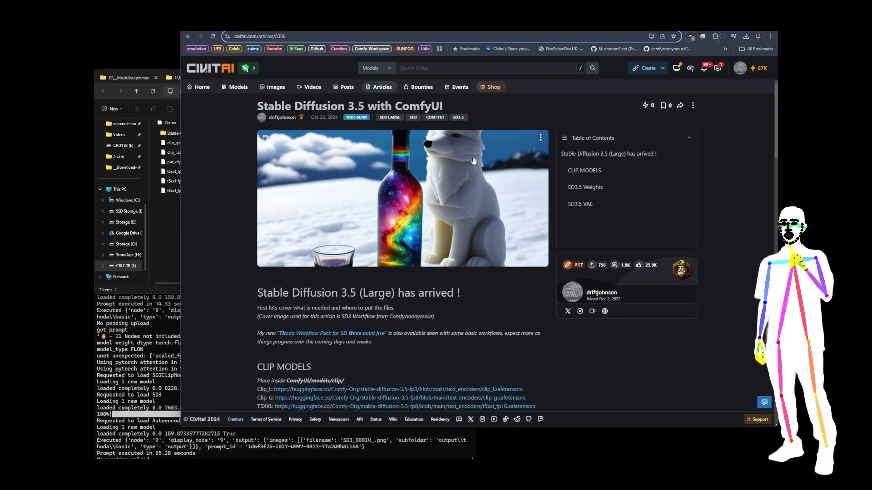
scroll(459, 218, "down", 10)
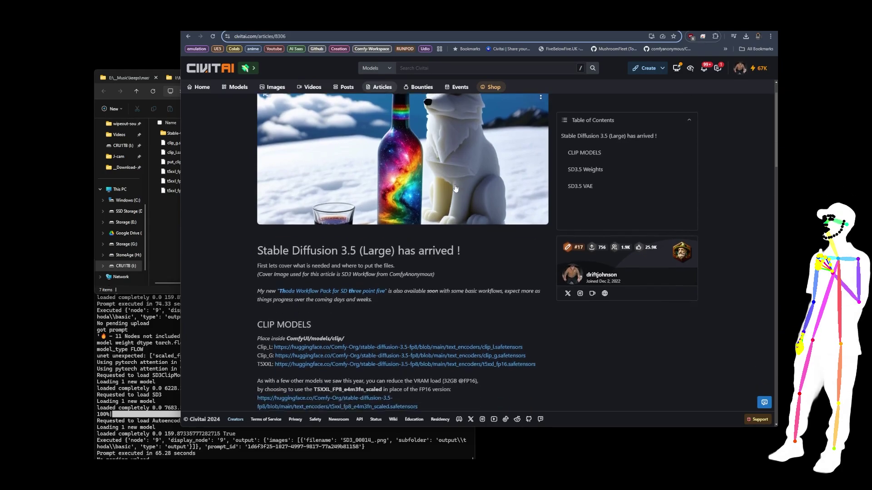
scroll(454, 185, "down", 1)
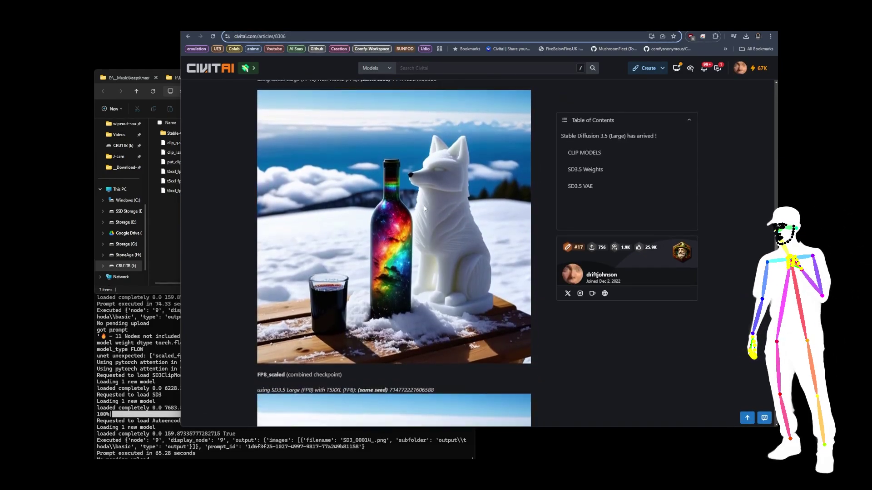
scroll(326, 183, "up", 1)
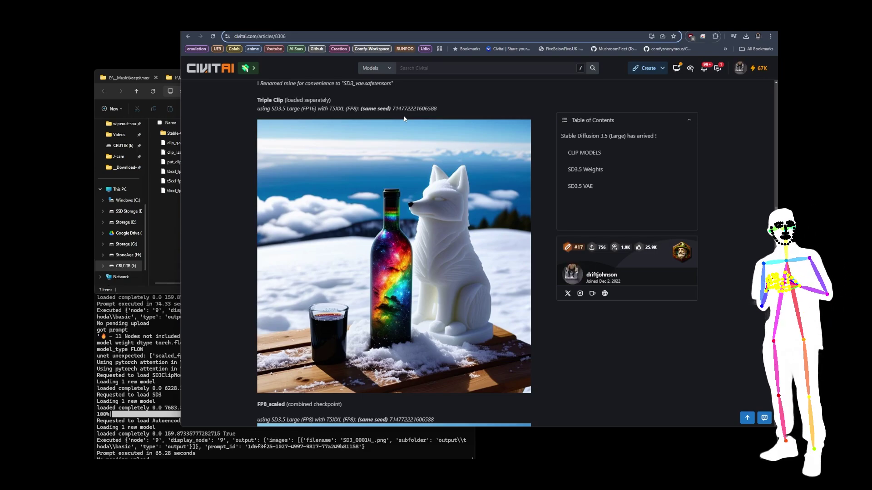
Highlight the Triple Clip image caption's T5XXL (FP8) model and seed details
left_click_drag(257, 111, 447, 105)
left_click(470, 109)
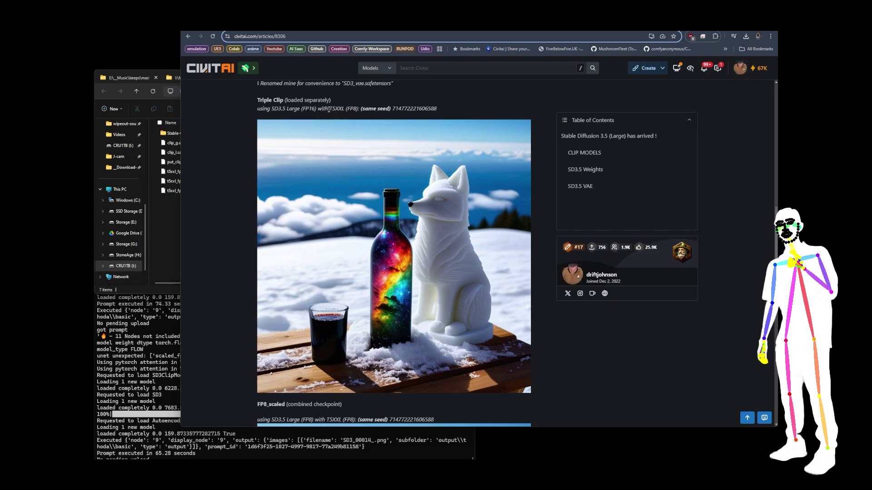
left_click_drag(329, 110, 404, 109)
left_click(458, 110)
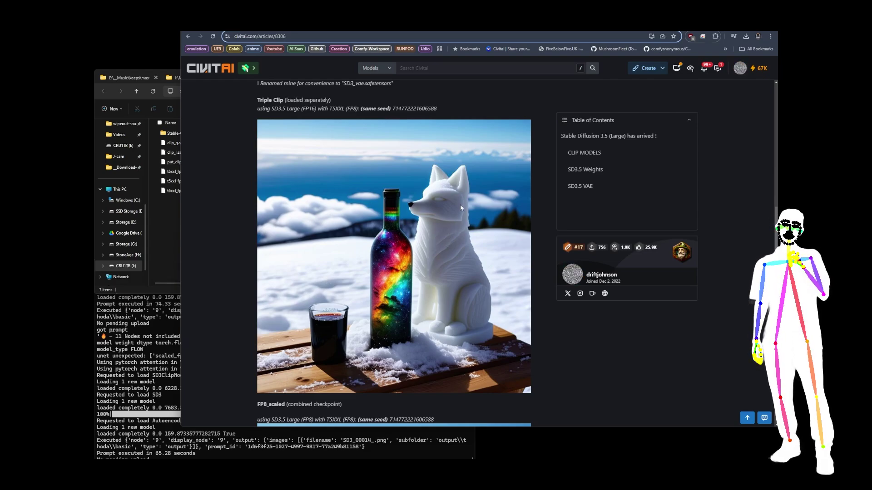
Scroll the guide down to the SD3.5-Turbo comparison image
scroll(469, 223, "down", 5)
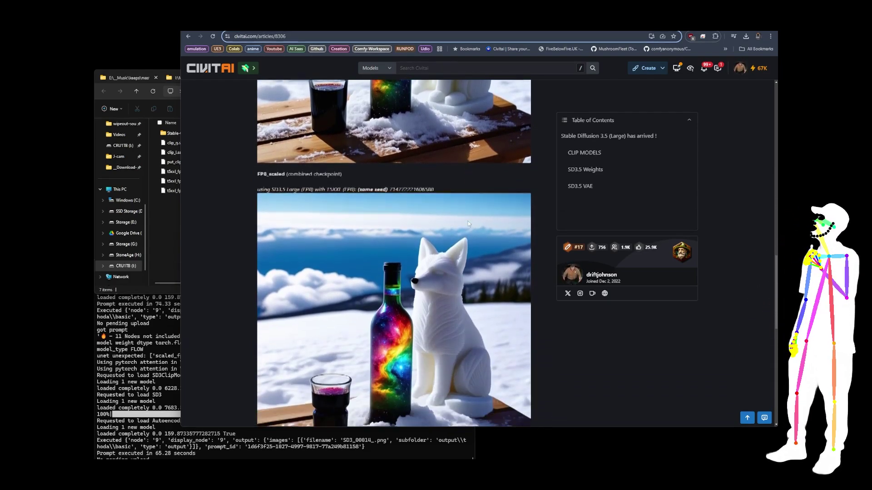
scroll(377, 264, "down", 1)
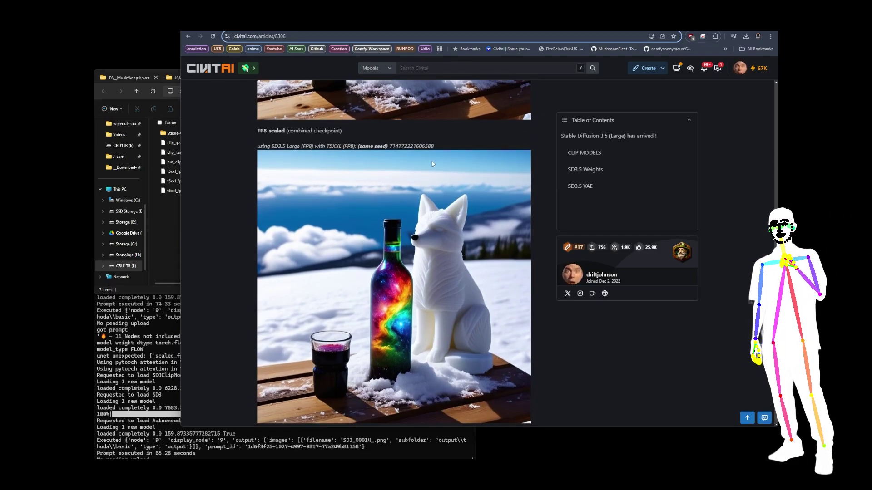
scroll(494, 317, "down", 2)
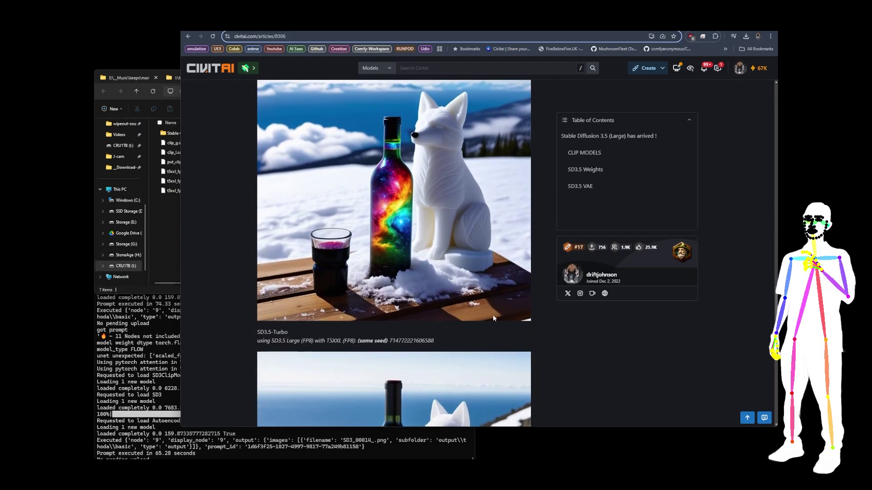
scroll(493, 317, "up", 1)
scroll(493, 316, "up", 15)
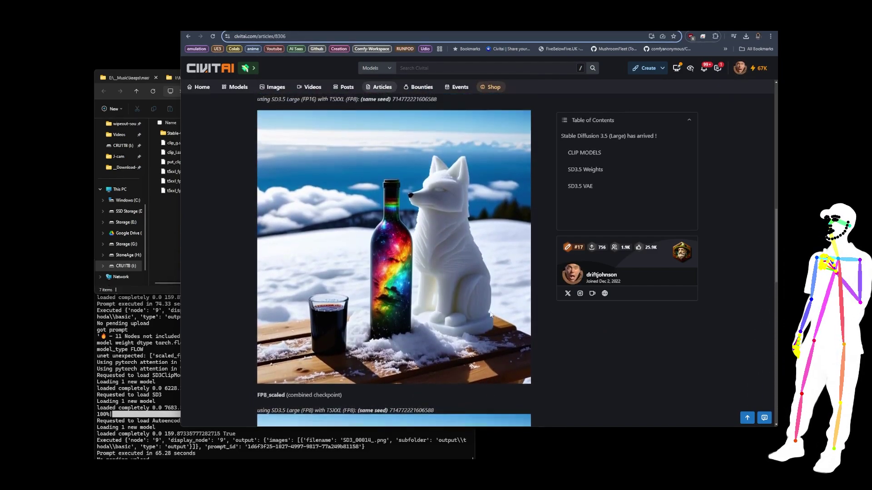
scroll(482, 270, "up", 3)
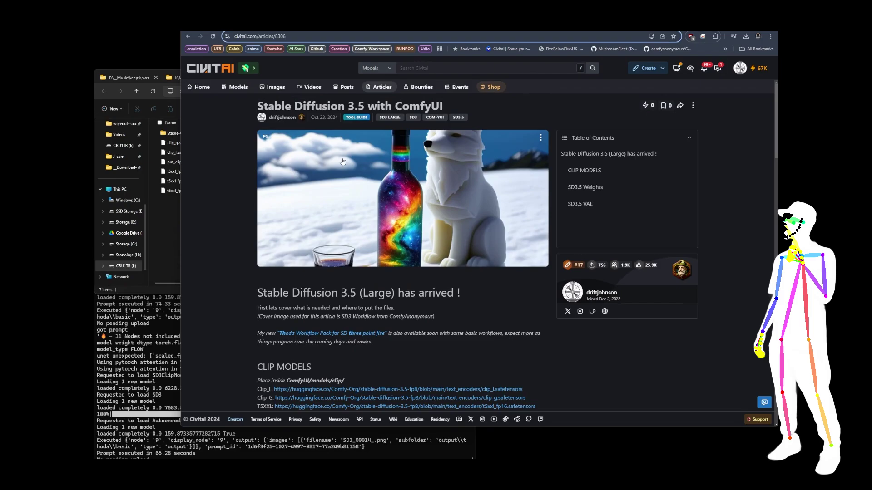
scroll(483, 195, "down", 5)
scroll(483, 195, "down", 7)
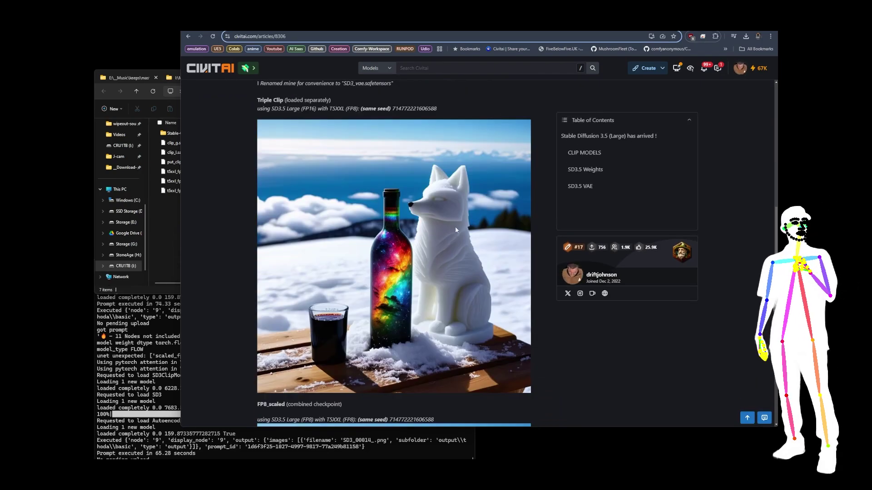
scroll(455, 251, "down", 6)
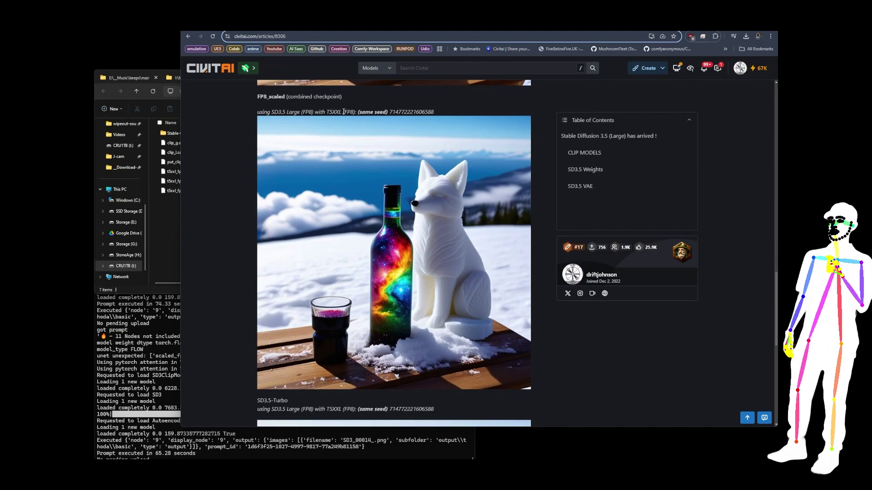
Highlight FP8 in the SD3.5-Turbo caption and bring File Explorer forward
scroll(487, 226, "down", 5)
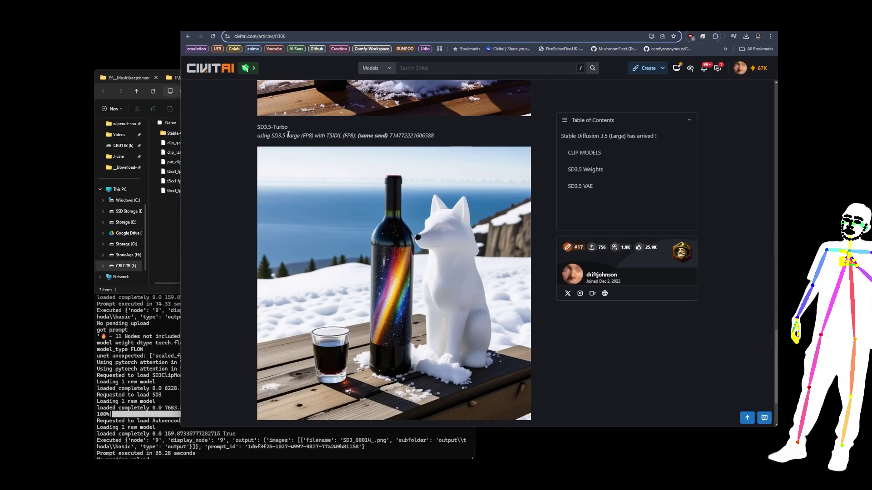
left_click_drag(309, 136, 312, 135)
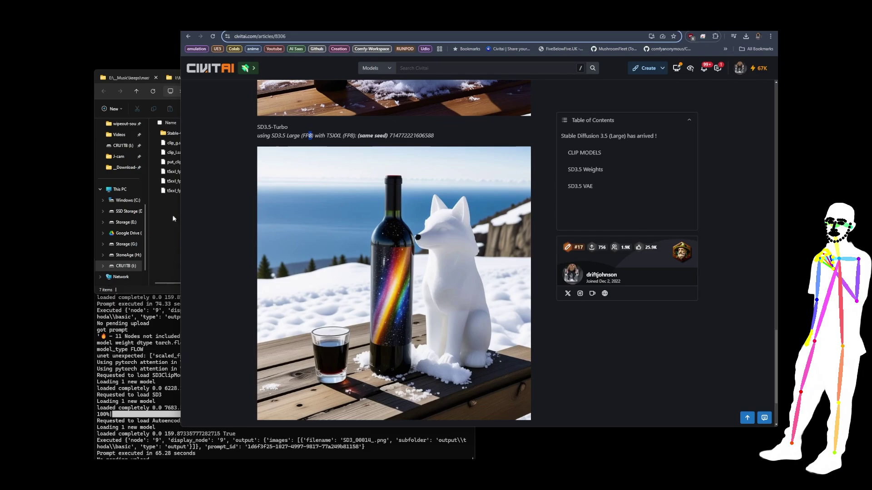
left_click(162, 219)
Check the sizes of sd3.5_large_turbo, sd3.5_large and sd3.5_large_fp8_scaled, then open models\clip
left_click(320, 79)
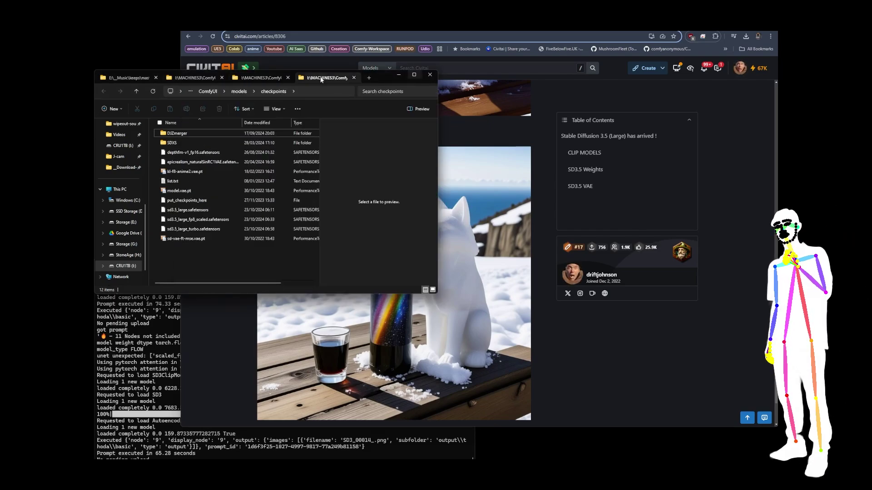
left_click(202, 230)
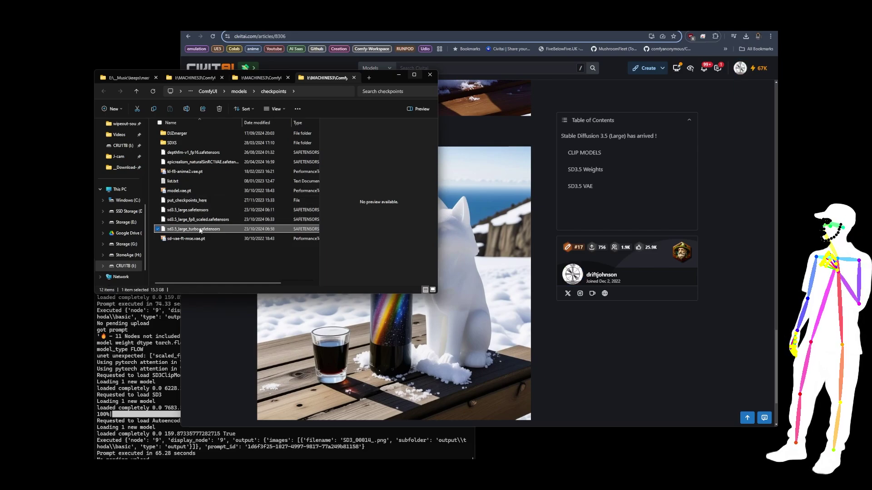
left_click_drag(230, 282, 265, 284)
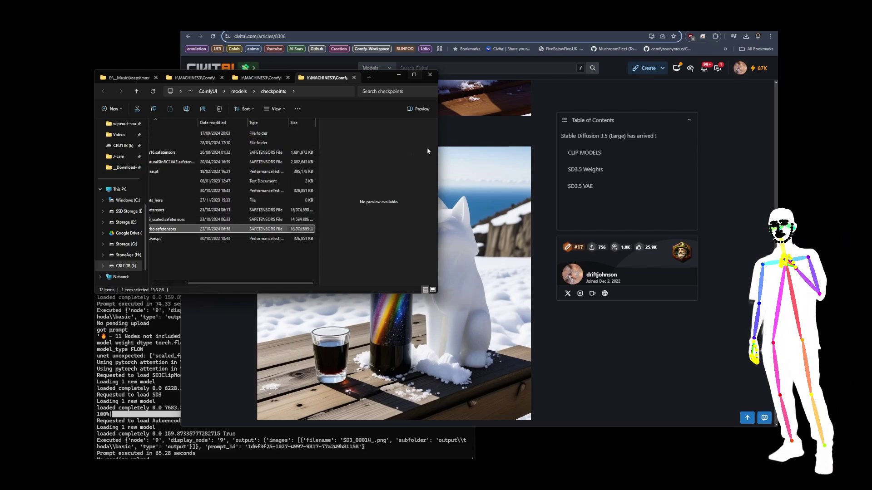
left_click_drag(267, 285, 231, 284)
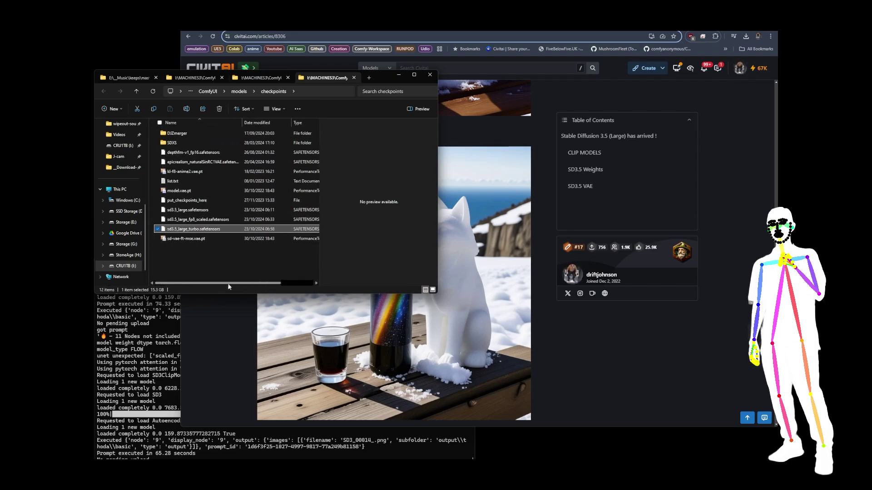
left_click(195, 262)
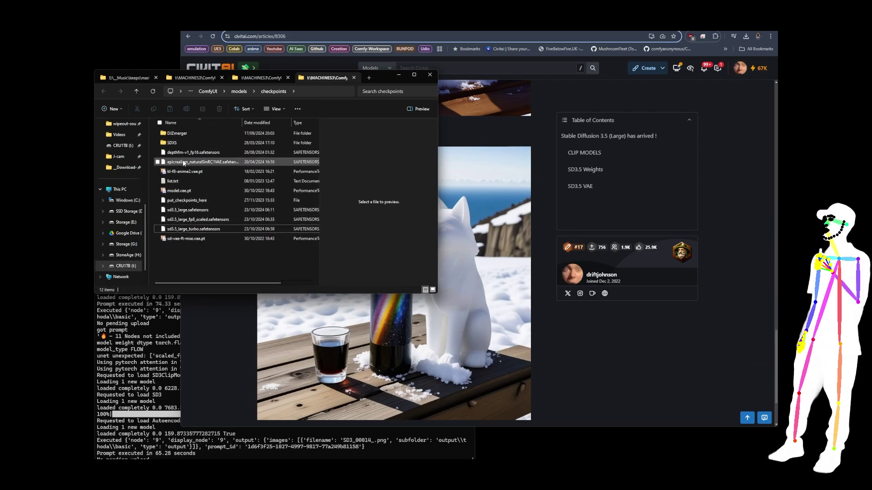
left_click(194, 211)
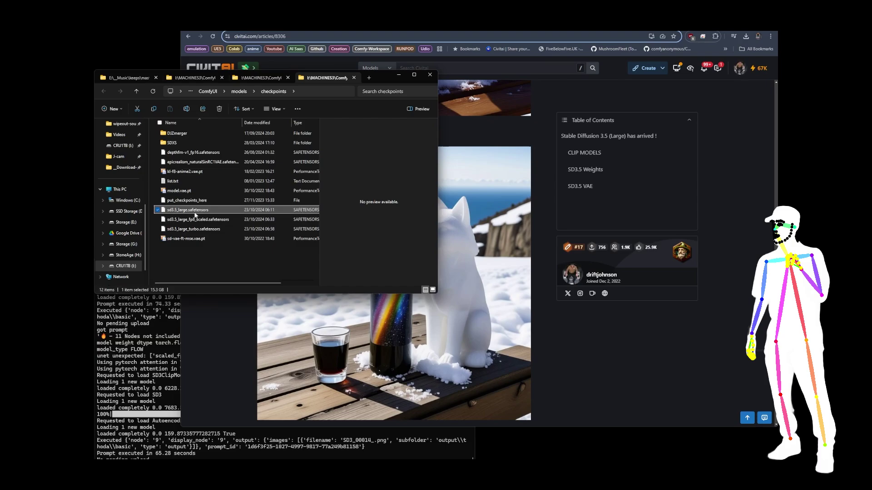
left_click(203, 221)
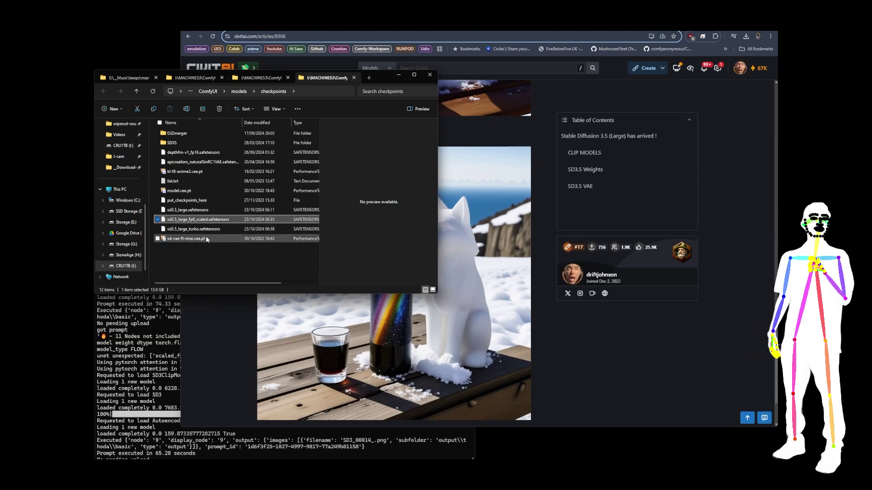
left_click(225, 253)
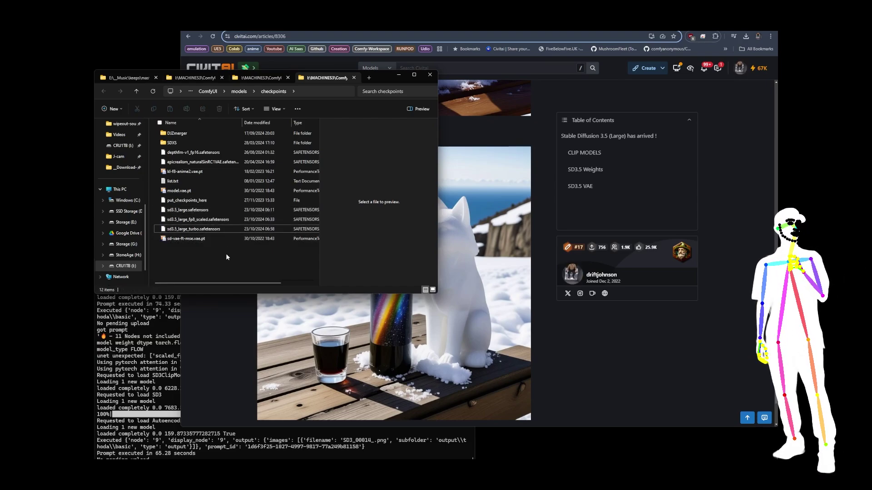
left_click(266, 80)
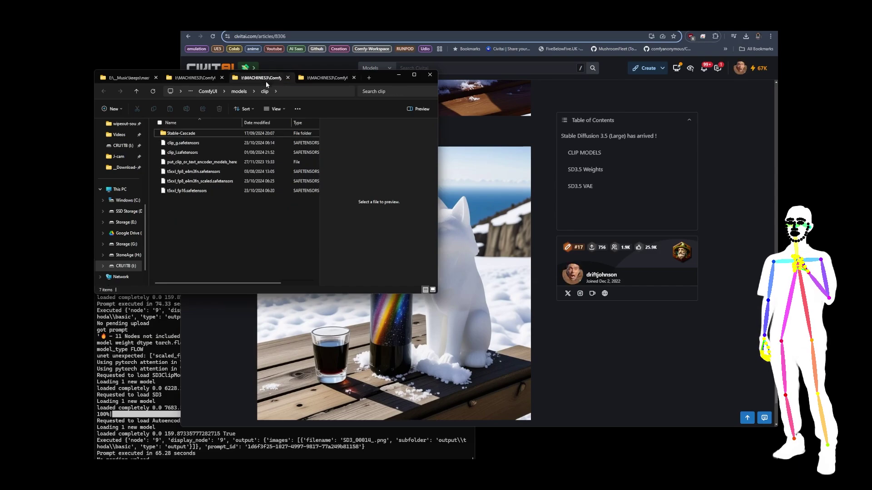
Check the sizes of clip_g, clip_l and the two t5xxl_fp8_e4m3fn encoder files
left_click(191, 144)
left_click(192, 154)
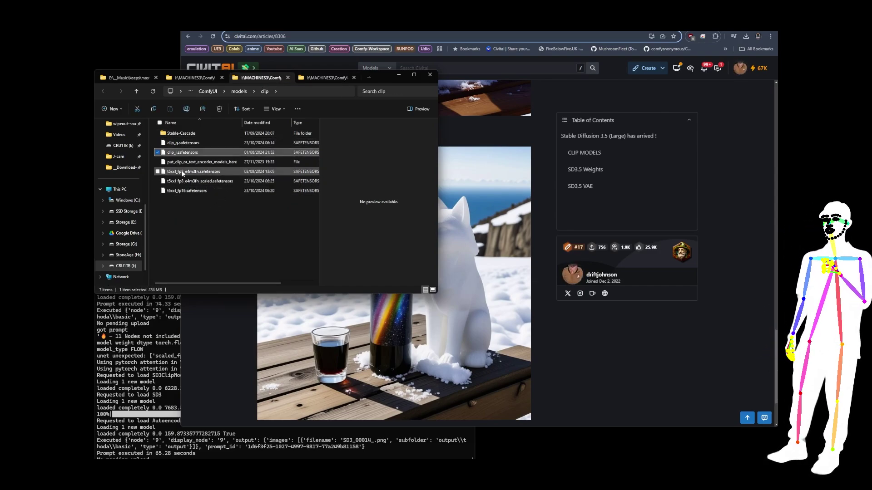
left_click(188, 175)
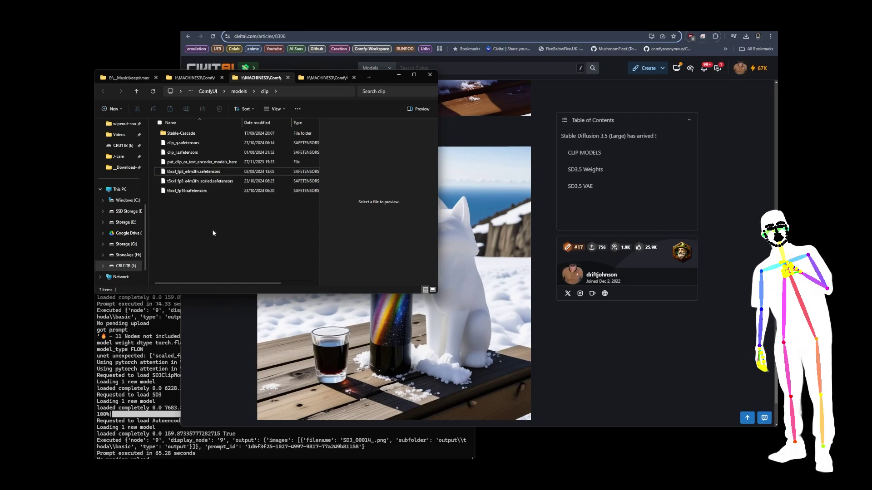
left_click(198, 182)
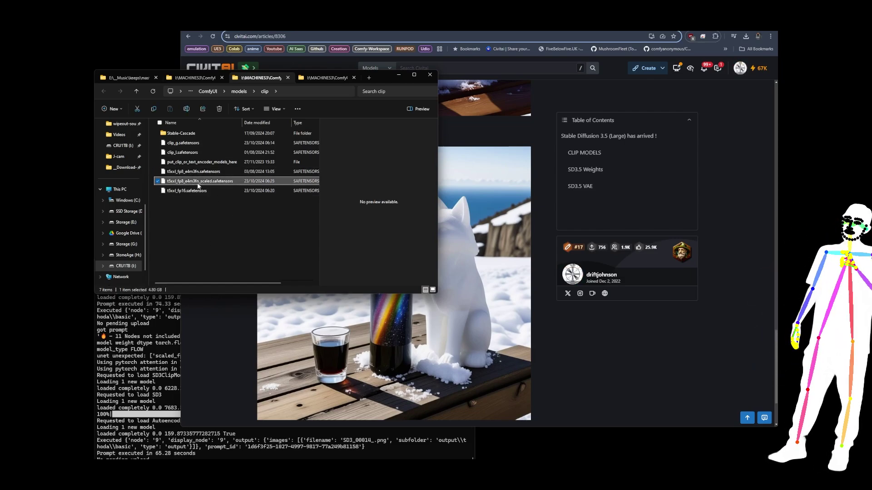
left_click_drag(249, 283, 282, 283)
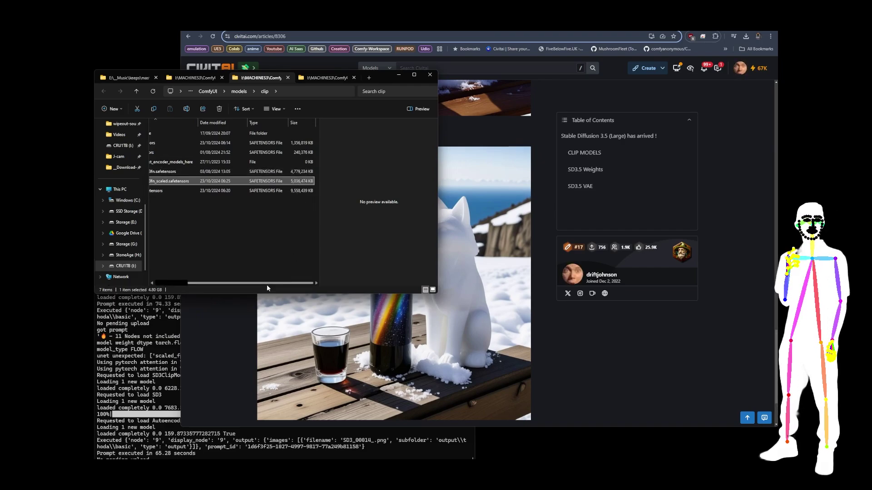
left_click_drag(267, 286, 221, 287)
left_click(187, 223)
Compare the t5xxl_fp8_e4m3fn, t5xxl_fp8_e4m3fn_scaled and t5xxl_fp16 file sizes
left_click(177, 173)
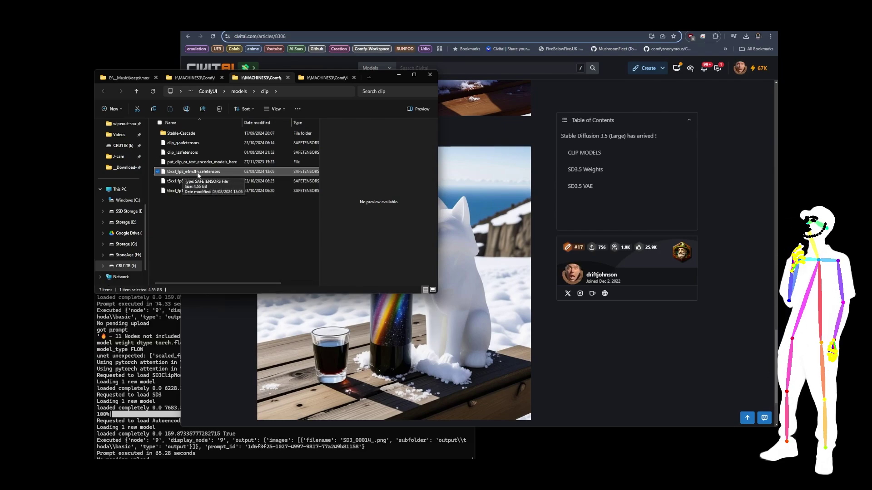
left_click(195, 210)
left_click(217, 183)
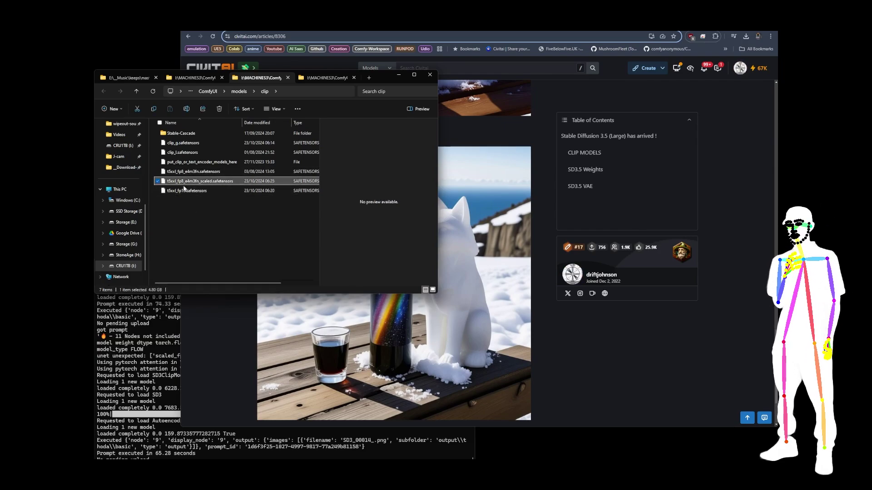
left_click(217, 233)
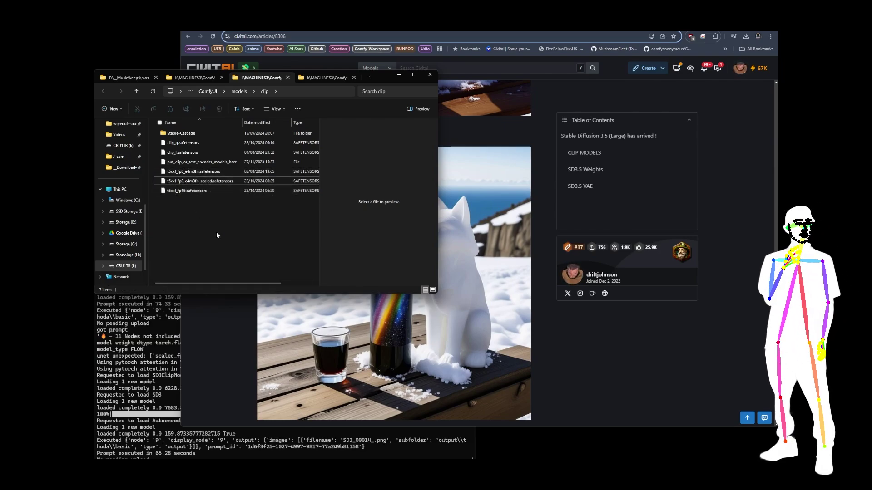
left_click(182, 183)
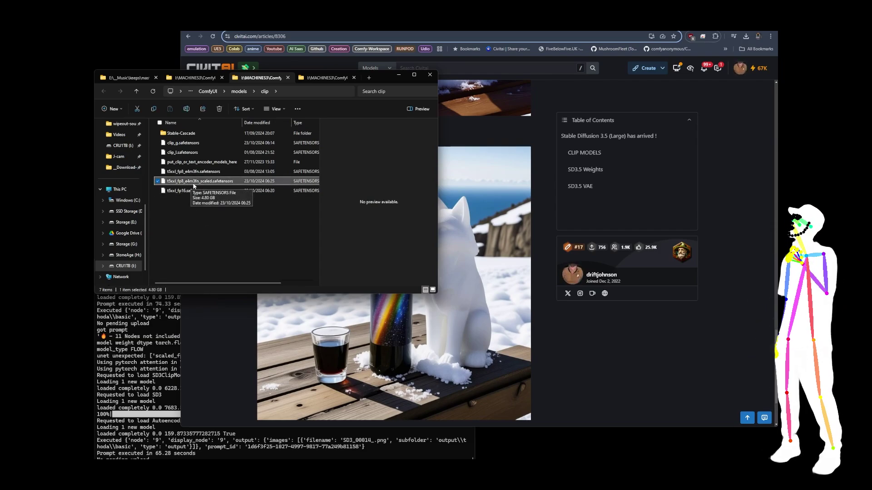
left_click(182, 192)
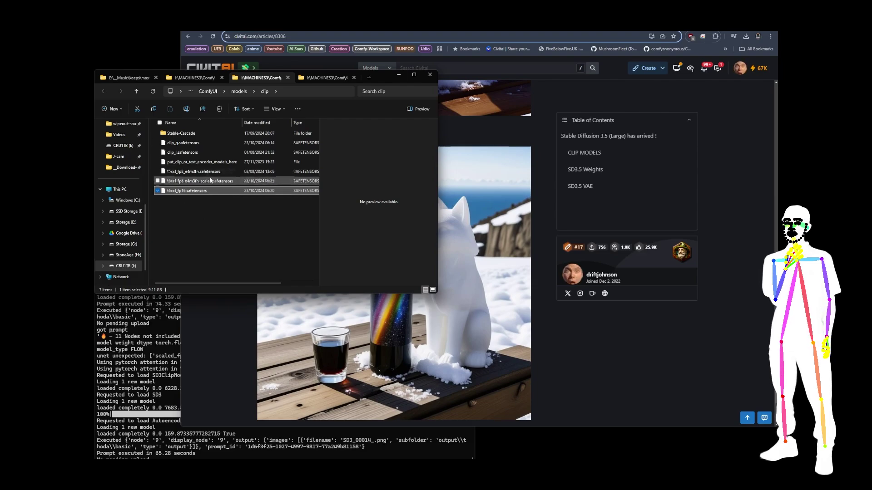
Return Explorer to the checkpoints folder and scroll the Civitai guide back up
left_click(295, 93)
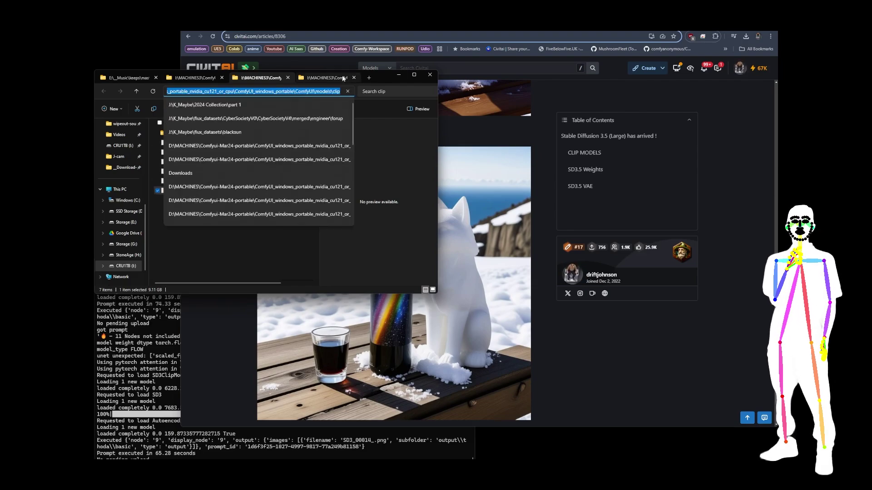
left_click(327, 78)
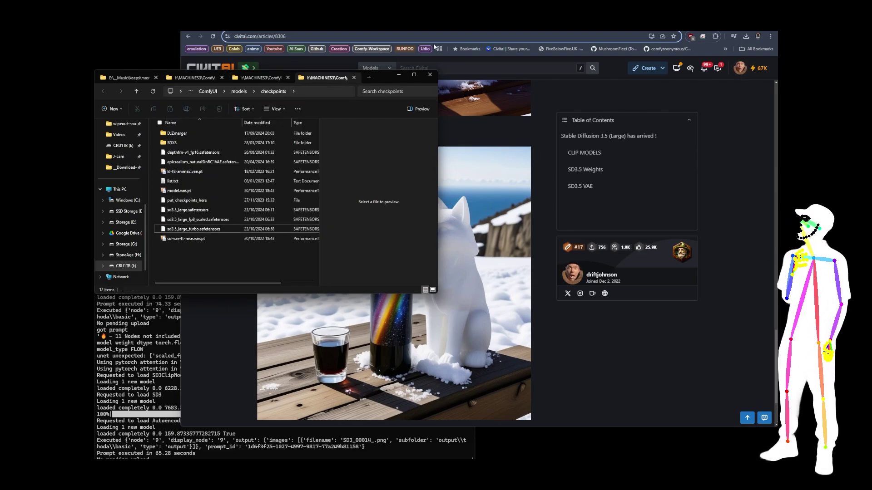
left_click(556, 316)
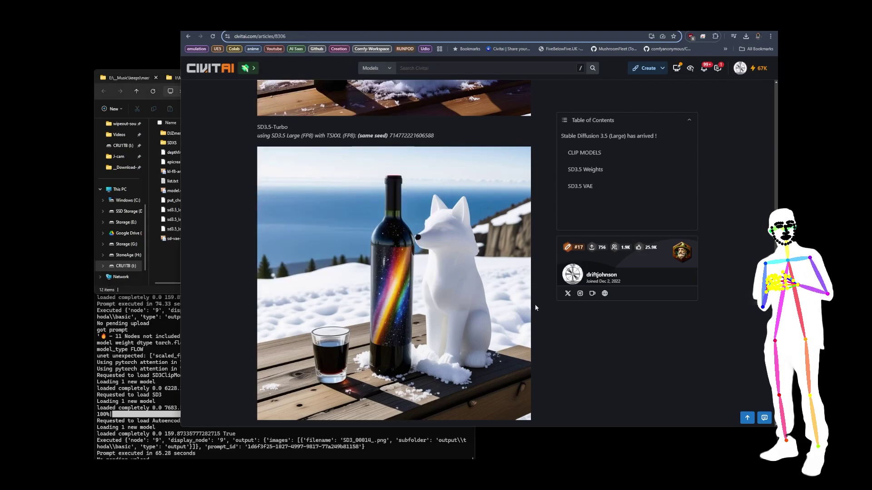
scroll(508, 293, "up", 10)
scroll(508, 295, "up", 15)
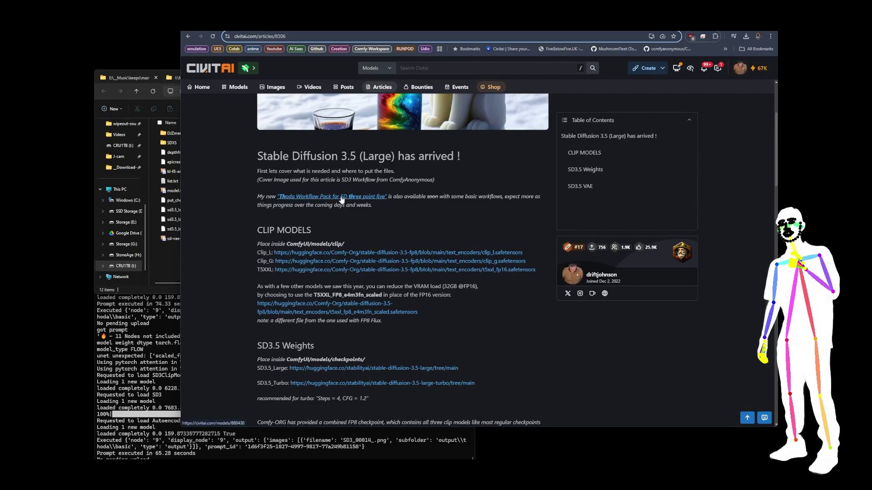
scroll(336, 200, "down", 2)
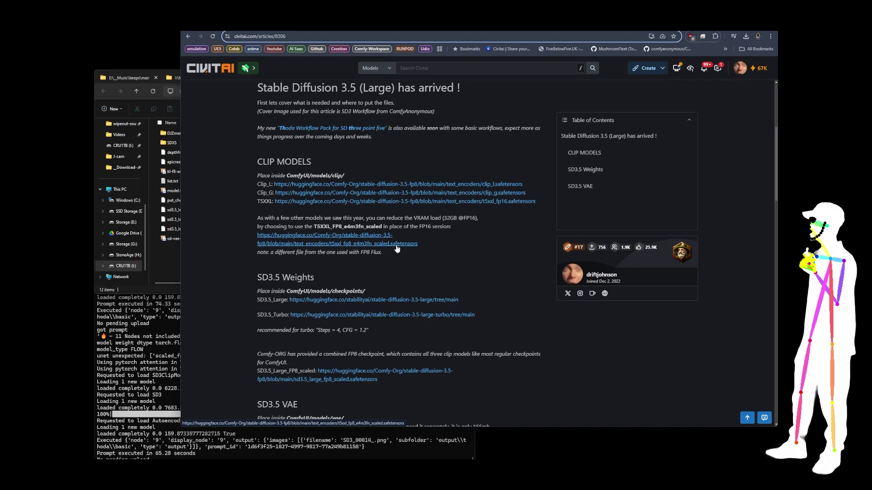
scroll(395, 245, "down", 3)
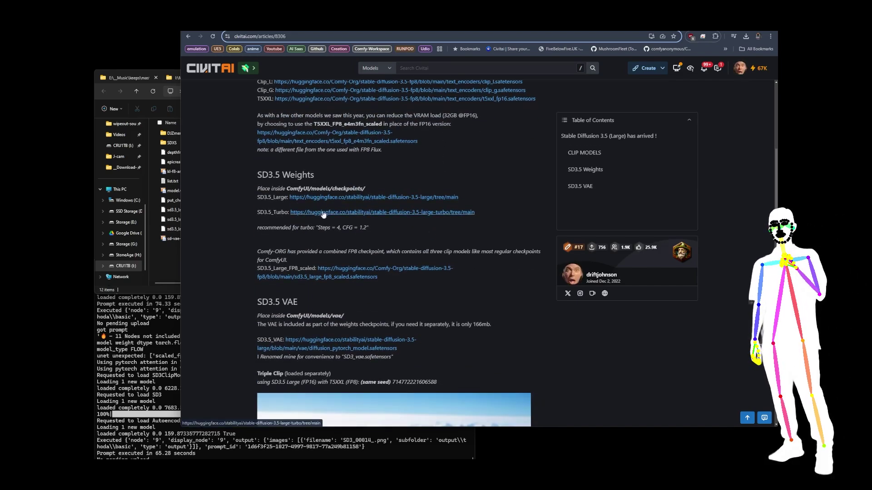
left_click_drag(317, 228, 367, 229)
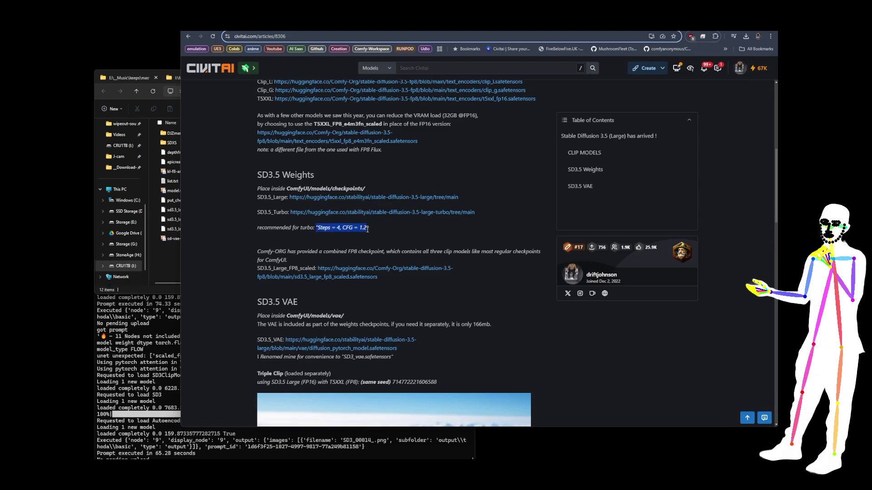
left_click(380, 238)
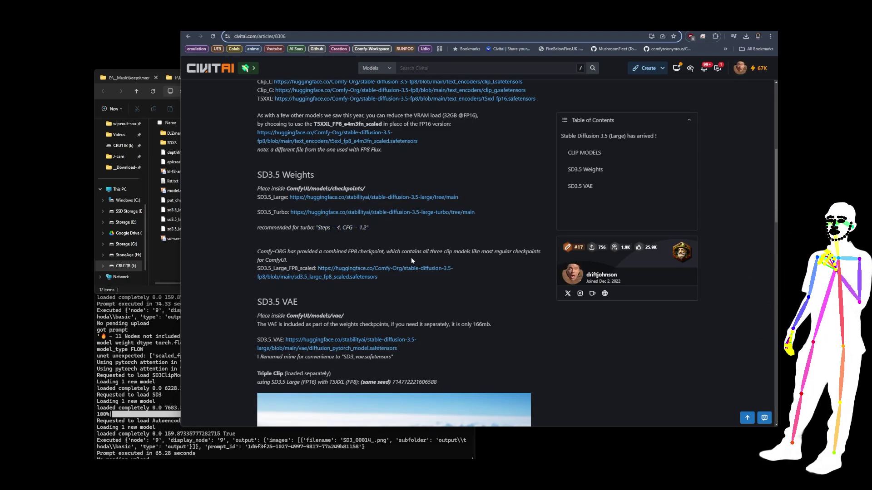
scroll(328, 252, "down", 1)
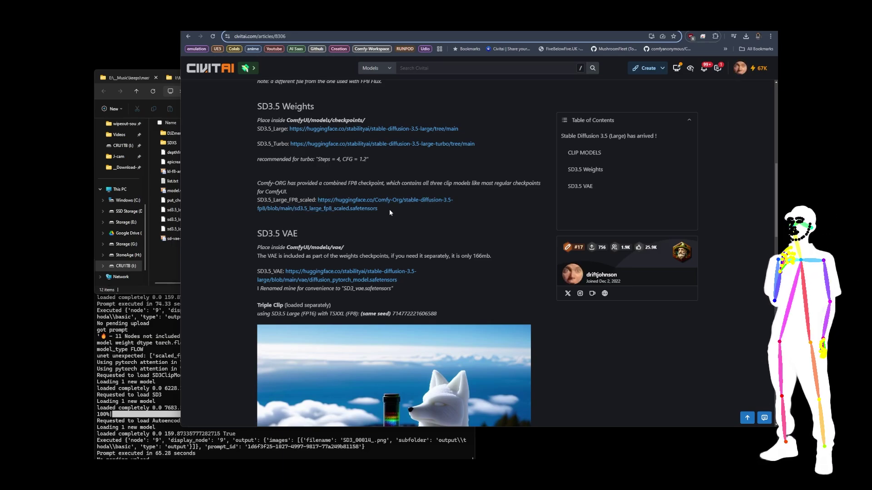
scroll(390, 212, "down", 2)
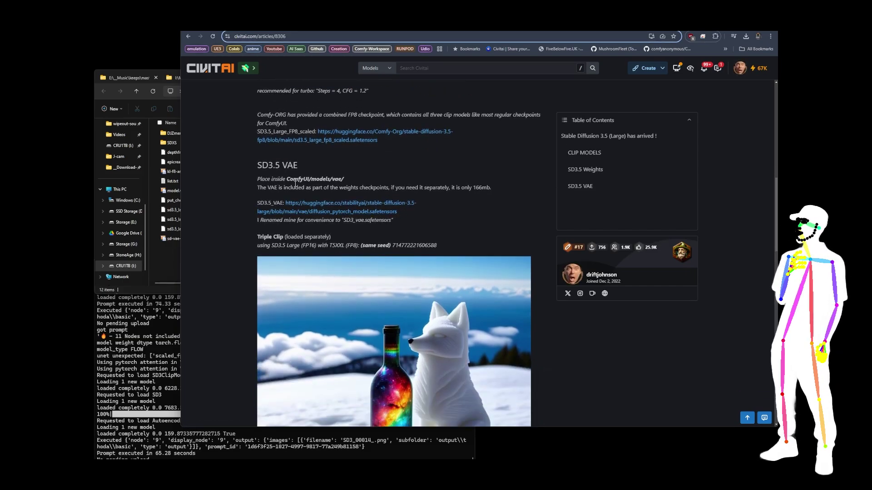
scroll(383, 182, "up", 5)
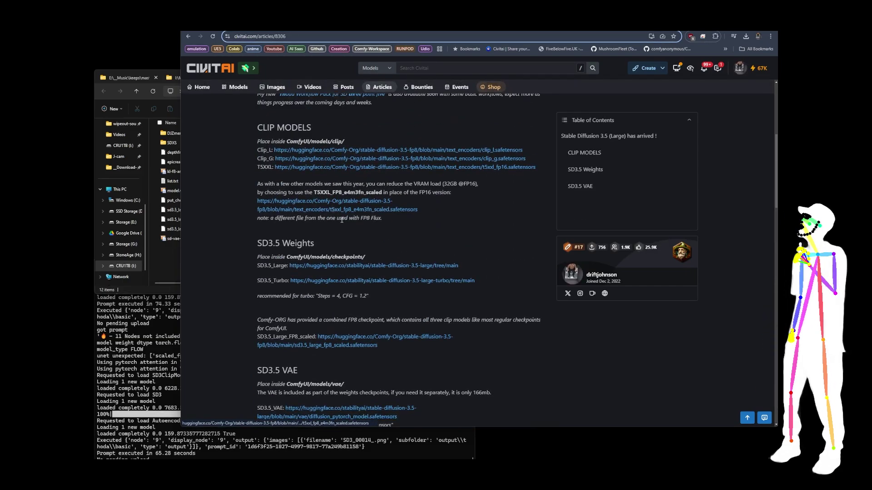
scroll(384, 227, "down", 4)
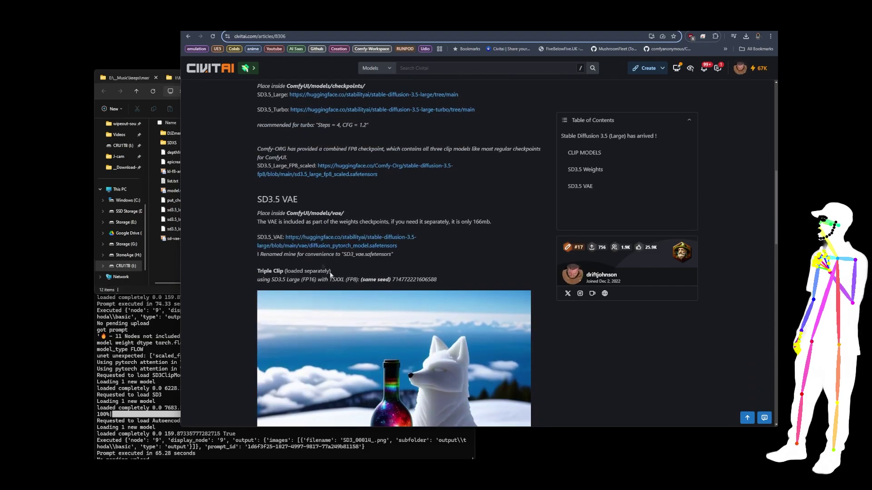
scroll(384, 235, "down", 1)
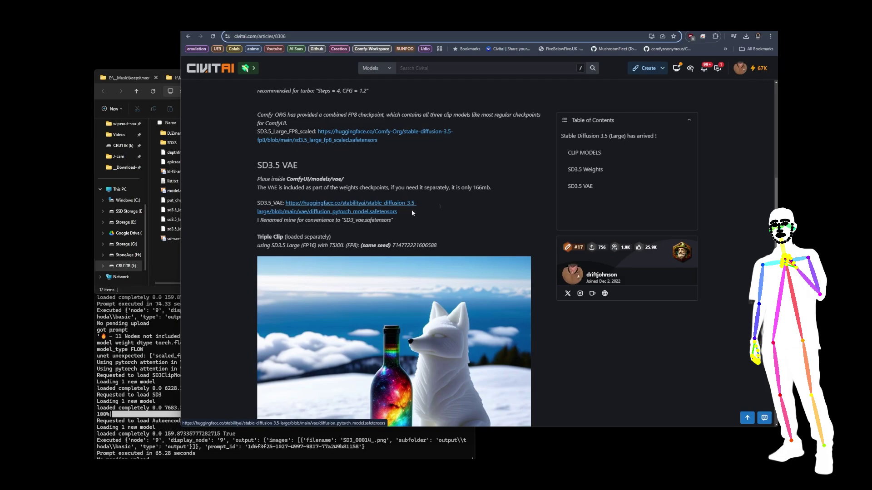
scroll(465, 188, "down", 10)
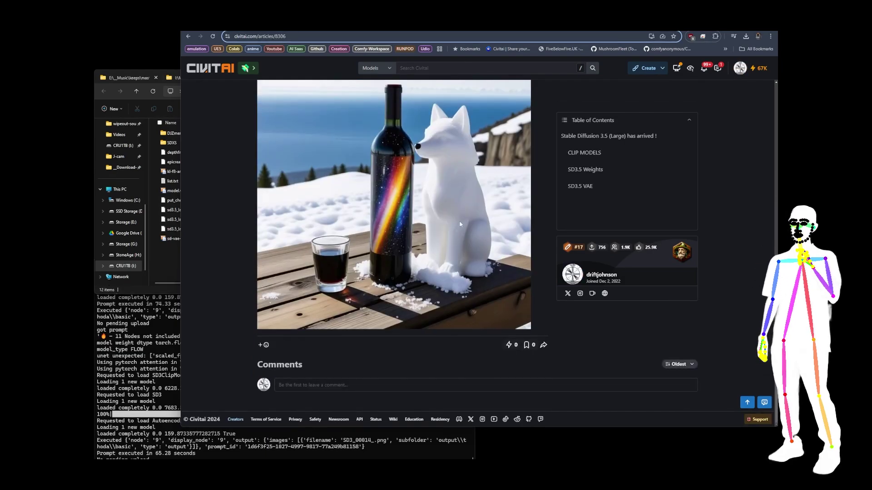
Scroll up to the 'Stable Diffusion 3.5 (Large) has arrived !' heading and CLIP MODELS list
scroll(456, 230, "up", 10)
scroll(456, 228, "up", 3)
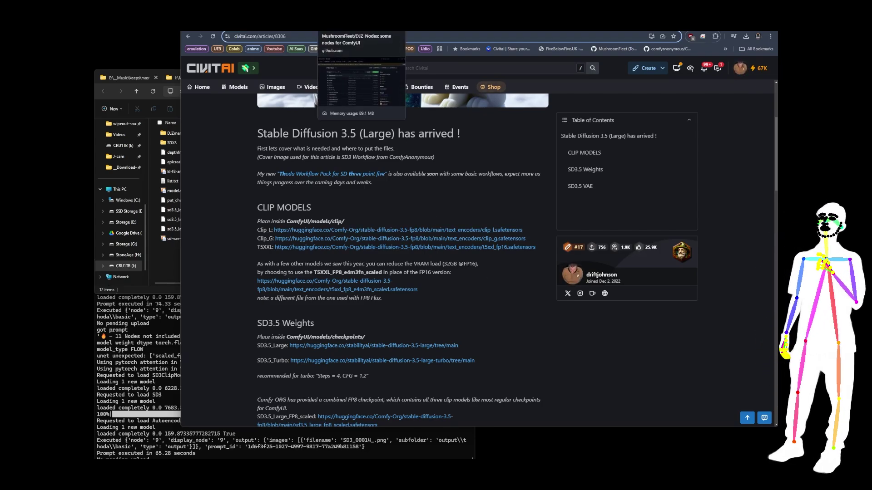
Open Thoda-SD35-Pack/txt2img in the DJZ-Workflows GitHub repo to list its five workflow JSONs
left_click(381, 24)
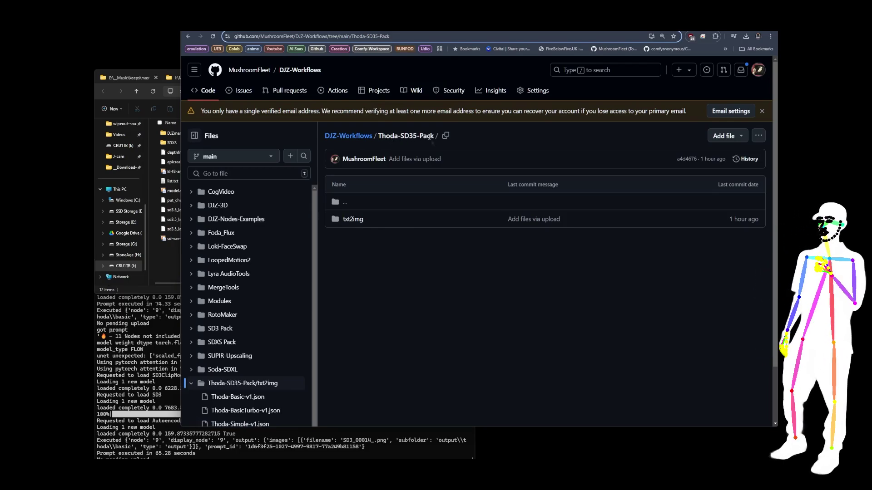
left_click(354, 220)
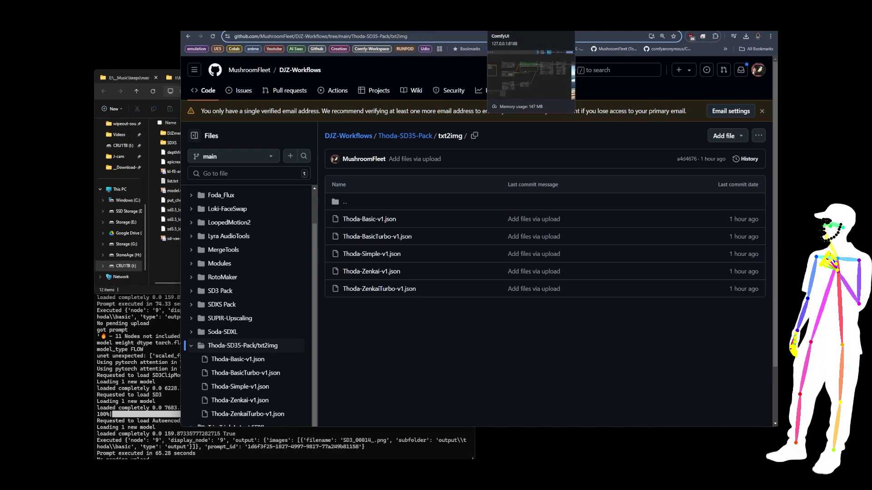
Switch to ComfyUI and inspect the Thoda-Basic-v1 loader nodes and the empty Negative Prompt
left_click(489, 26)
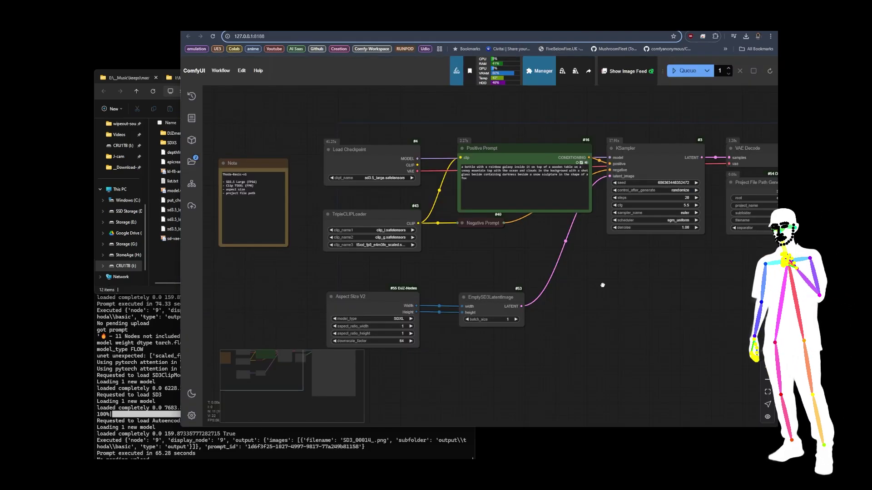
left_click_drag(603, 288, 627, 277)
scroll(272, 173, "up", 5)
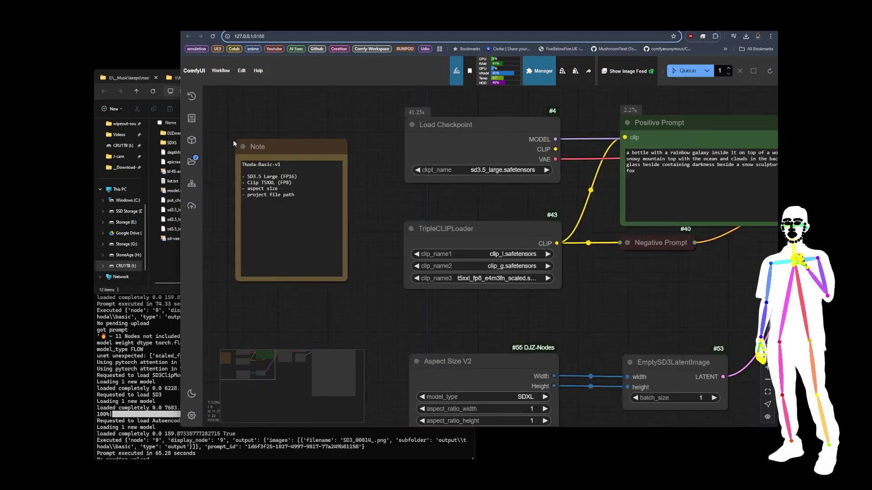
left_click_drag(558, 208, 503, 220)
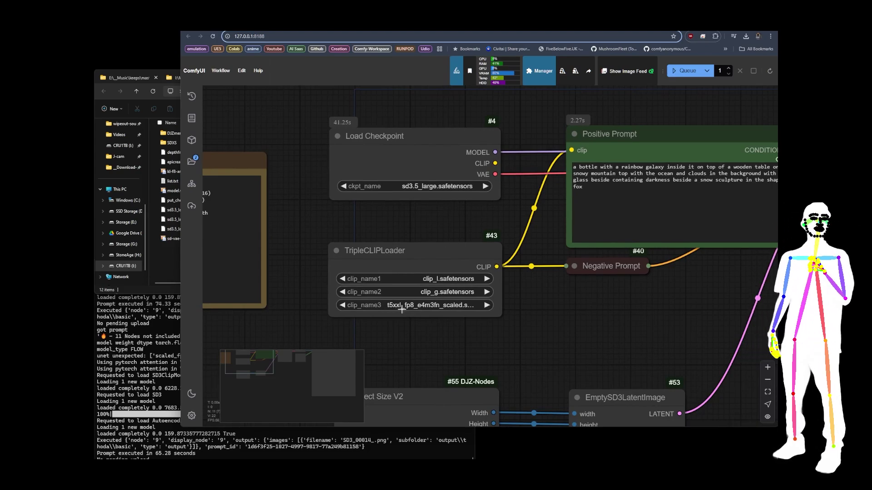
left_click_drag(584, 313, 475, 305)
left_click_drag(479, 269, 544, 198)
left_click(531, 187)
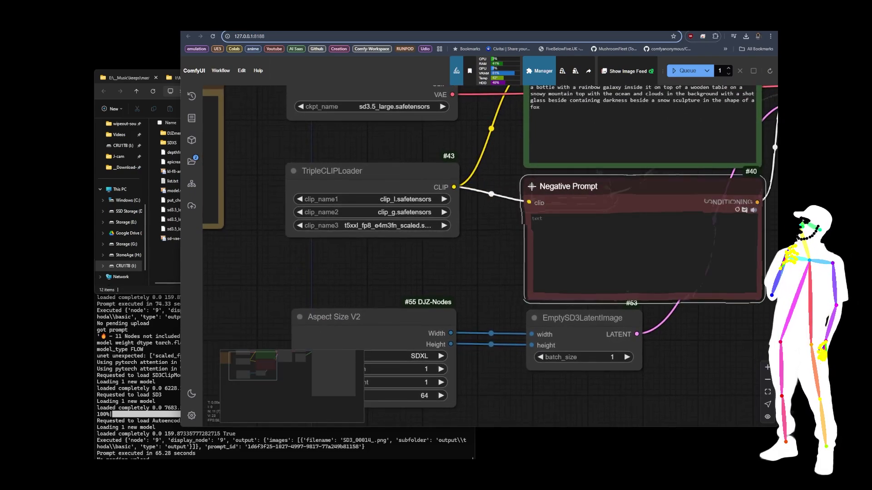
left_click(532, 187)
Select the Aspect Size V2 and EmptySD3LatentImage nodes to review the image size setup
left_click_drag(649, 262, 657, 157)
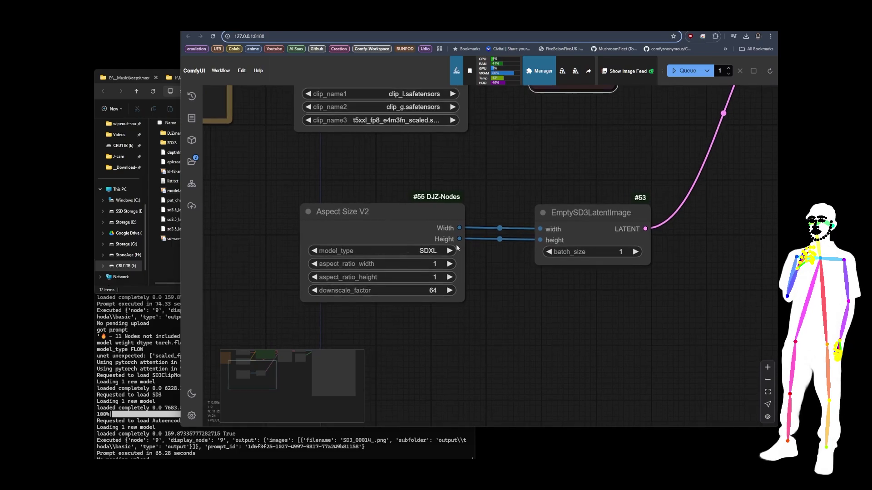
left_click(380, 225)
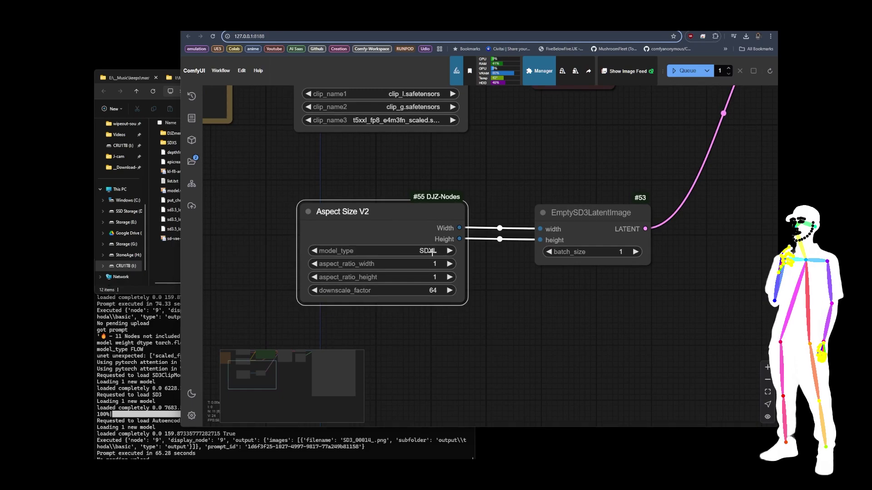
scroll(271, 226, "down", 2)
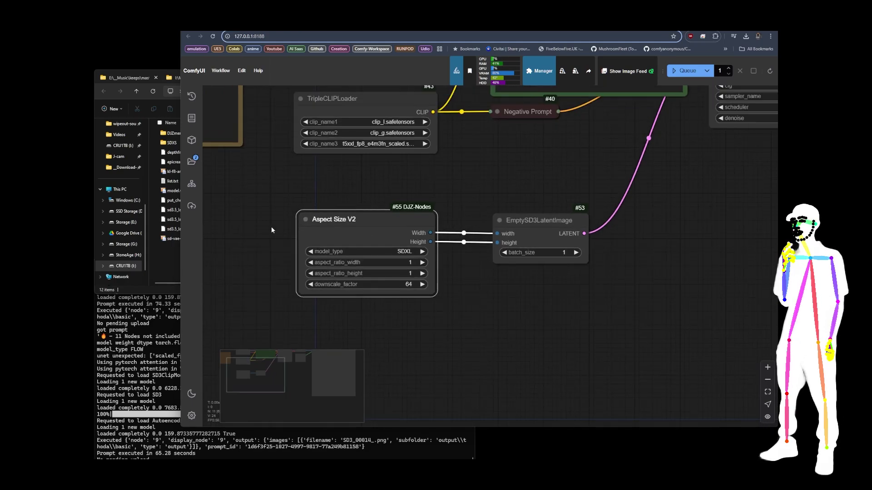
left_click(543, 223)
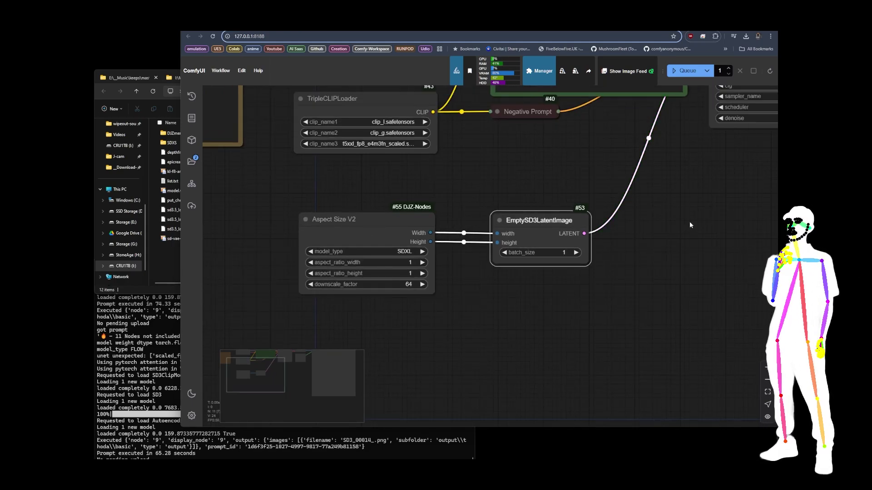
left_click_drag(689, 224, 446, 340)
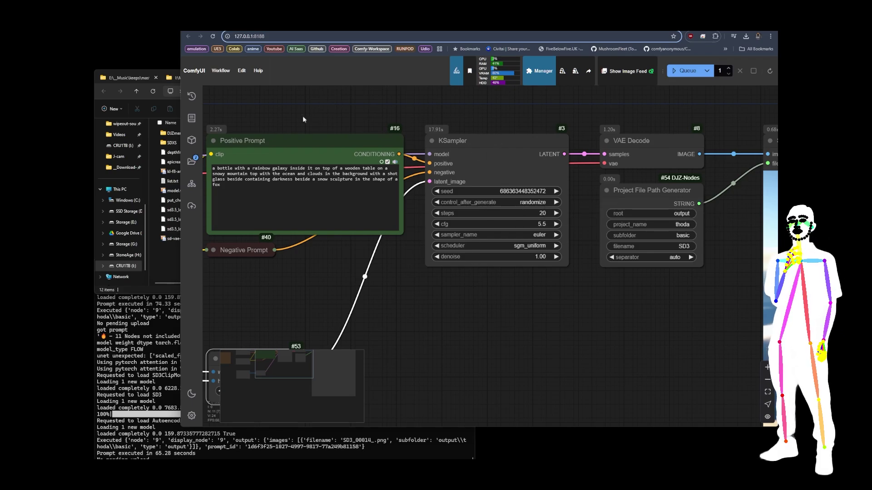
Zoom into the bottle-and-fox Save Image output, then zoom out to frame the whole graph
scroll(301, 116, "down", 5)
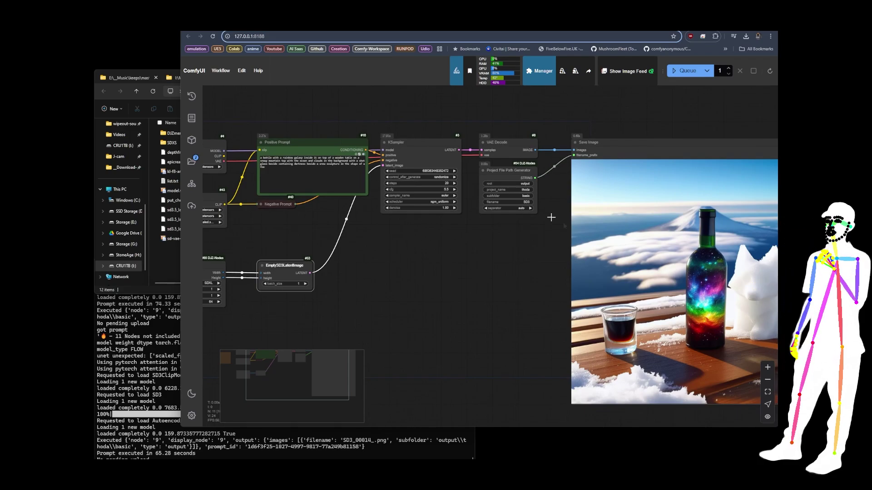
scroll(565, 165, "up", 7)
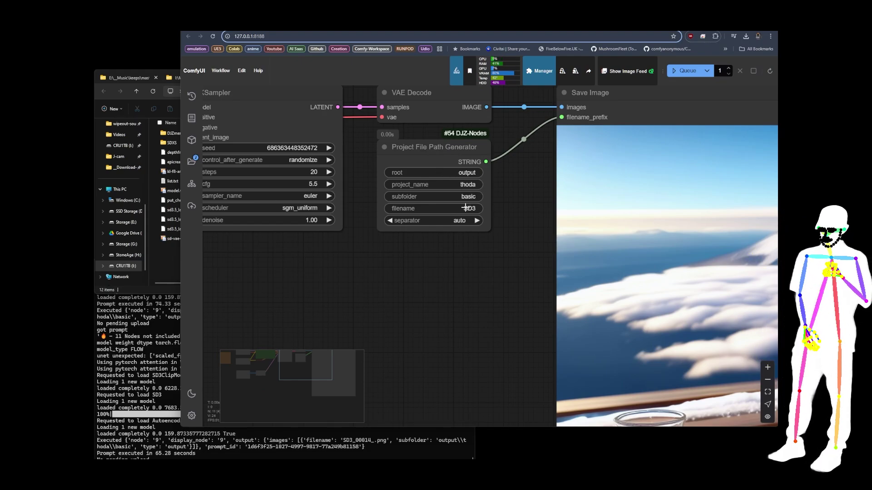
scroll(355, 282, "down", 7)
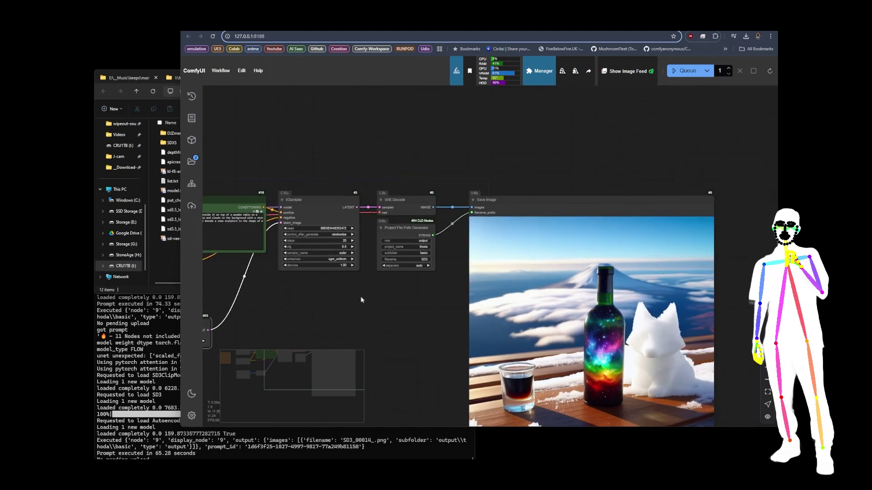
left_click_drag(399, 291, 408, 243)
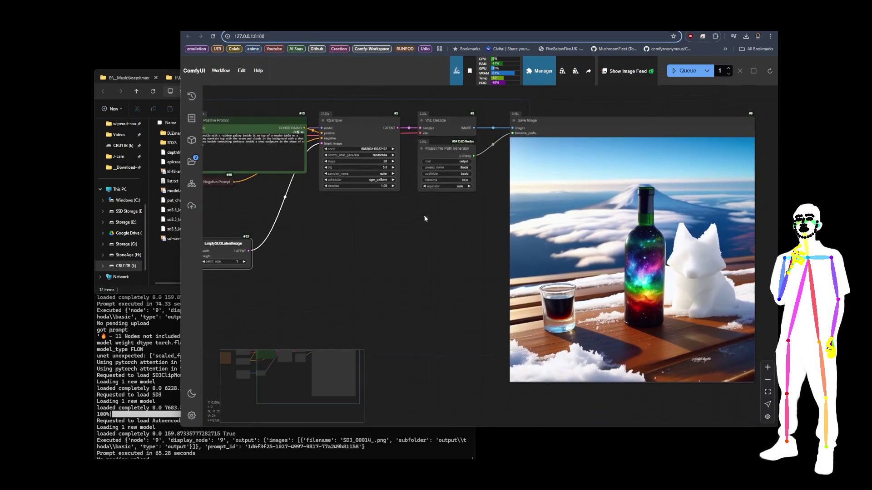
scroll(440, 228, "down", 8)
left_click_drag(464, 263, 466, 260)
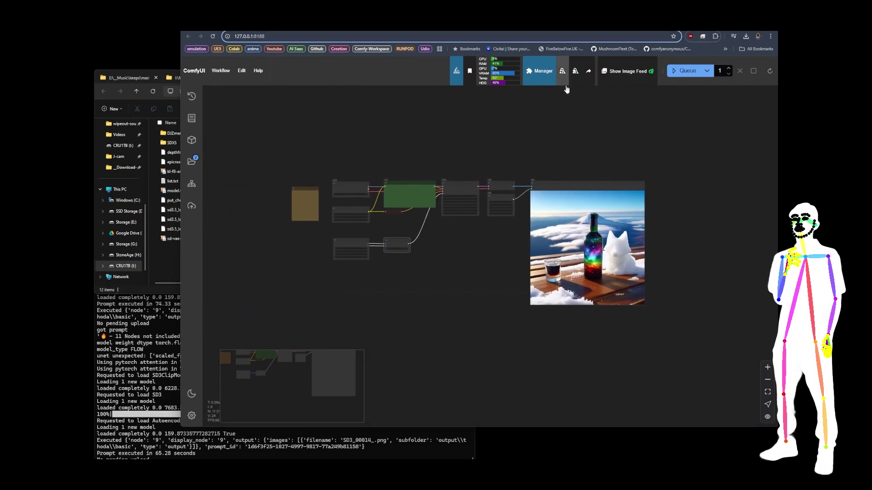
scroll(306, 234, "up", 10)
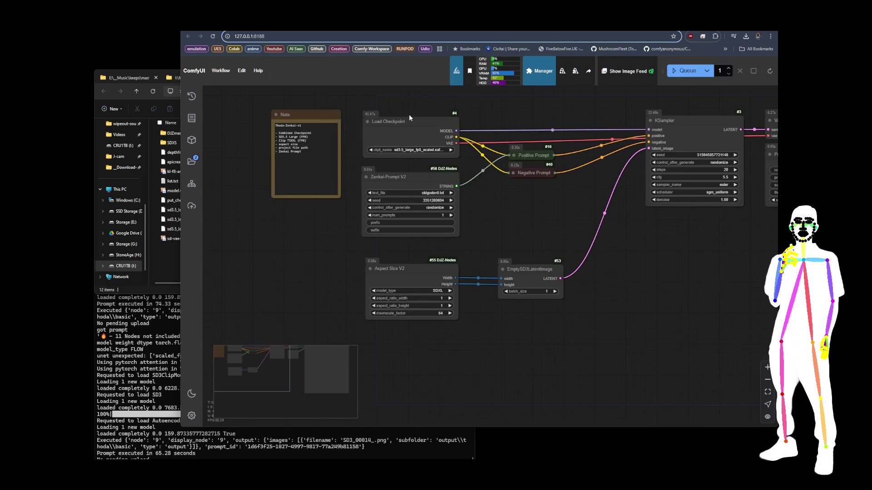
Fit the Zenkai workflow in view and select its Load Checkpoint and TripleCLIPLoader nodes
scroll(409, 118, "up", 7)
scroll(505, 191, "up", 2)
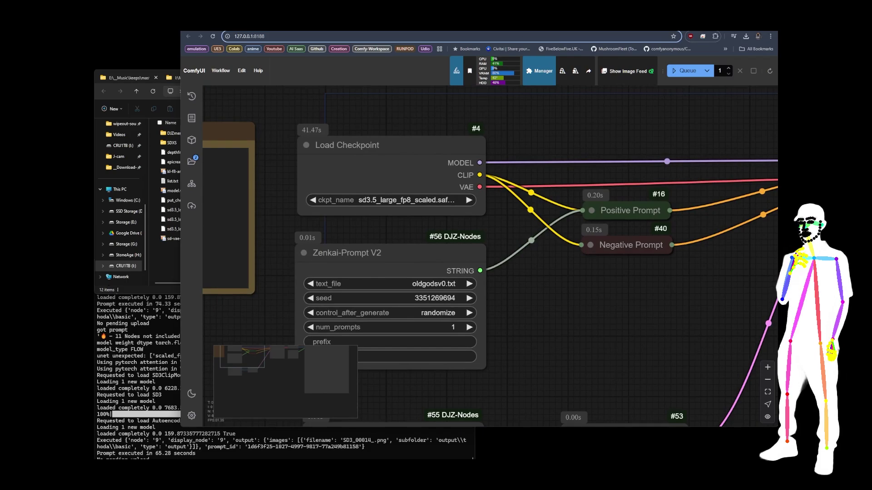
key(".")
scroll(307, 147, "up", 5)
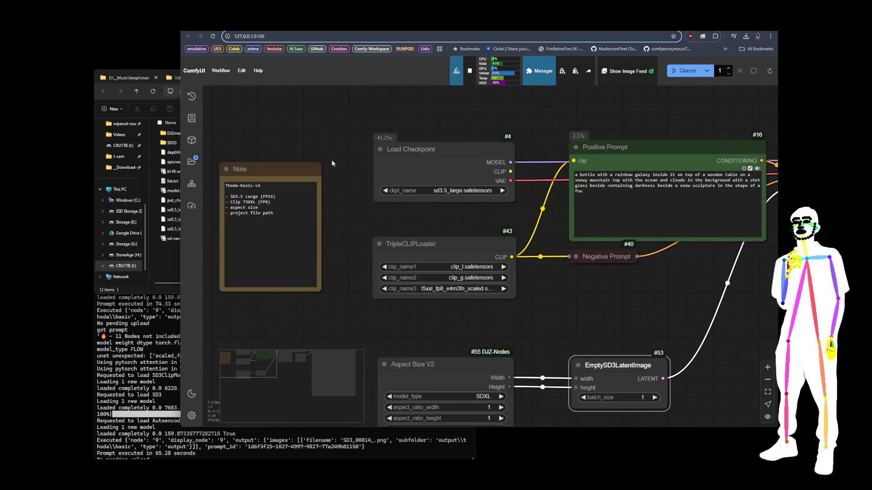
left_click(443, 144)
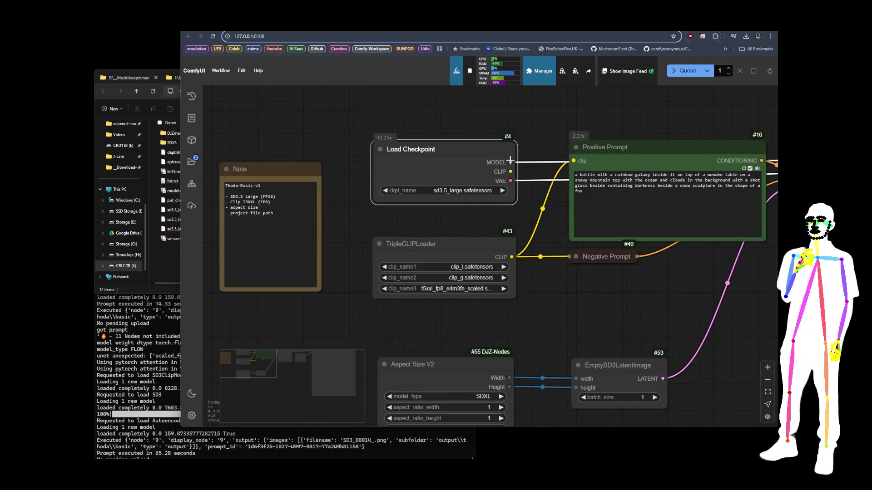
left_click(455, 245)
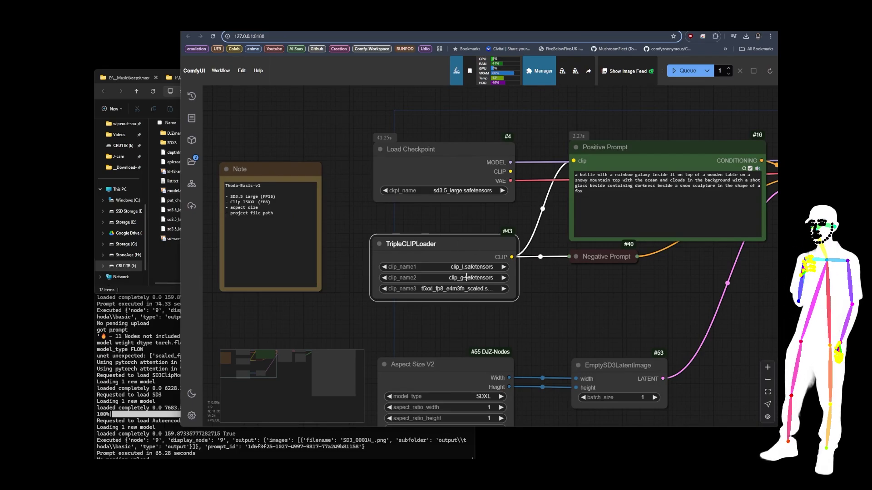
Zoom and pan the graph to bring the KSampler and Zenkai-Prompt V2 nodes into view
scroll(351, 180, "up", 3)
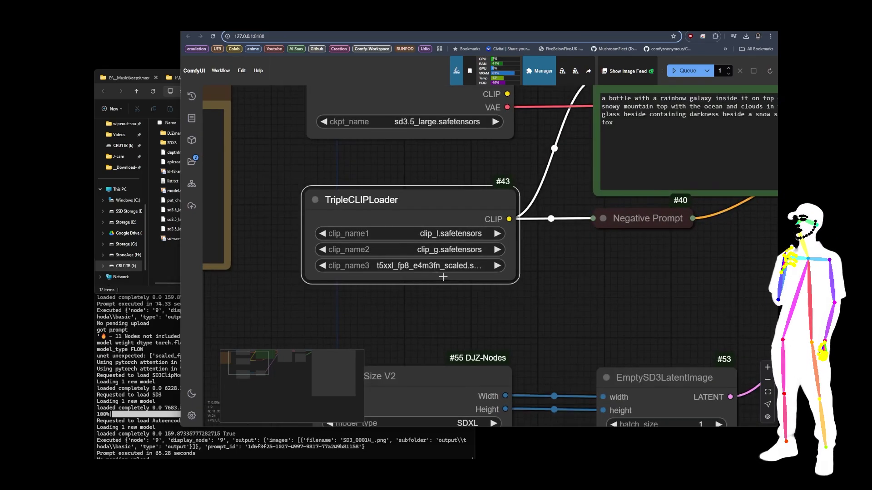
scroll(293, 217, "down", 5)
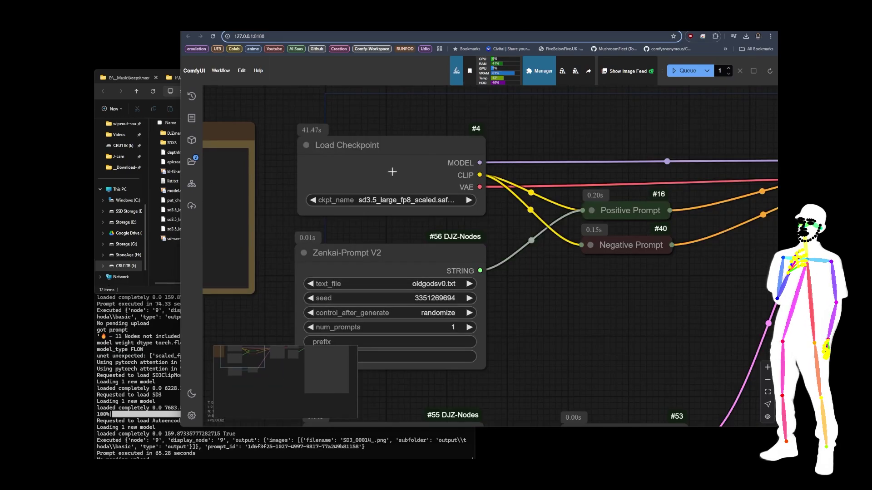
scroll(374, 181, "up", 5)
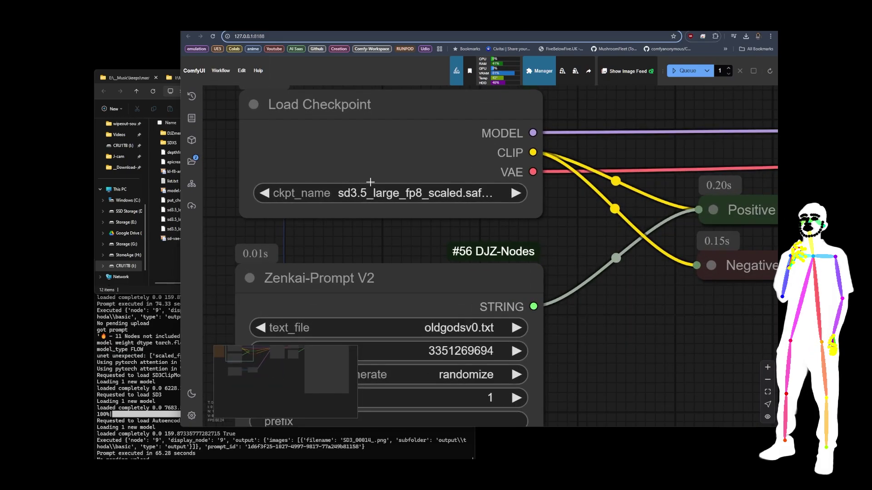
scroll(368, 179, "down", 5)
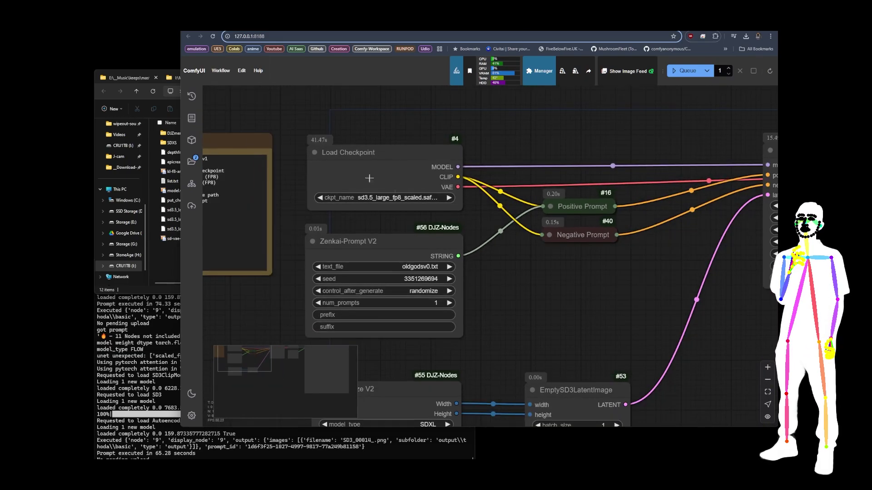
left_click_drag(575, 276, 467, 273)
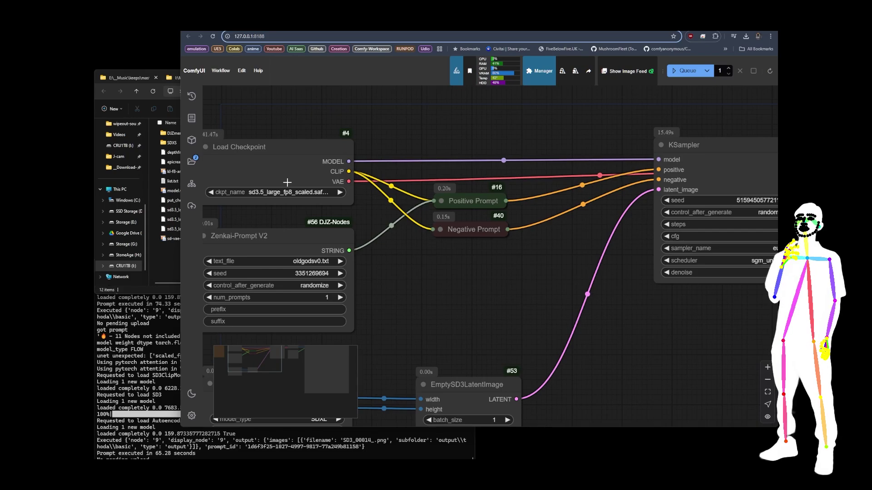
scroll(608, 141, "down", 5)
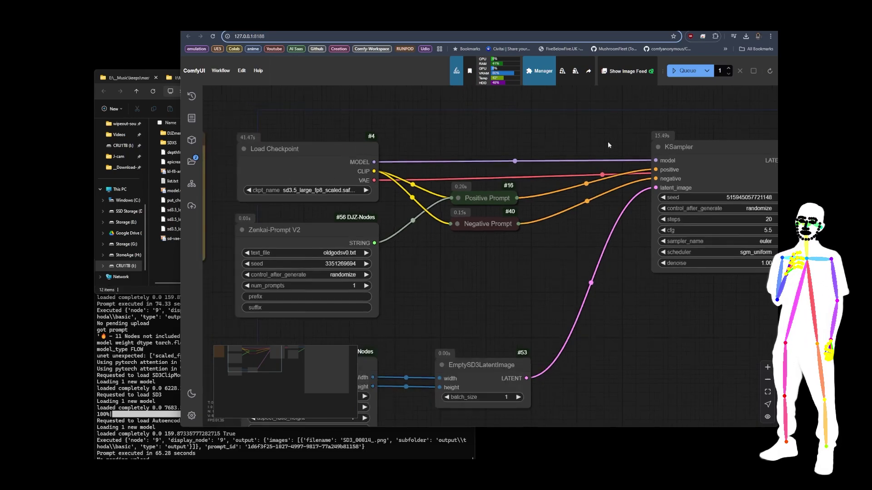
scroll(378, 220, "up", 4)
scroll(377, 220, "up", 1)
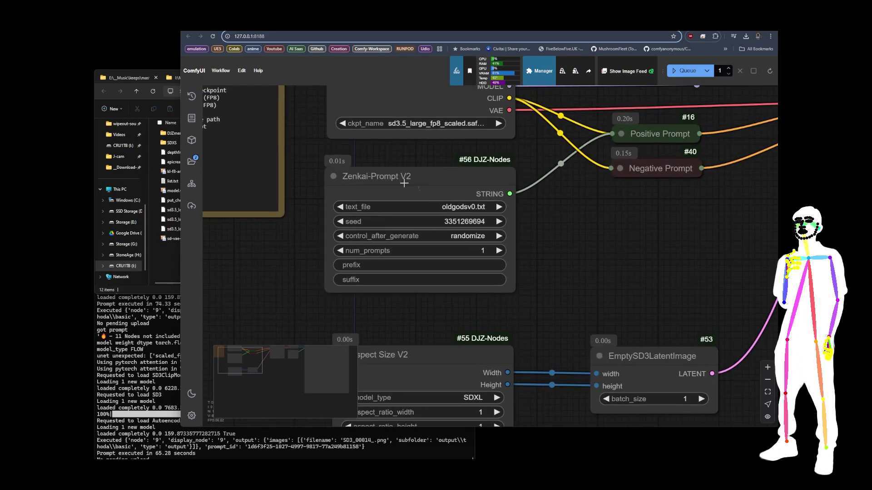
Zoom around the KSampler and prompt nodes, then pan left to reveal the Save Image render
scroll(265, 234, "up", 1)
scroll(265, 234, "down", 3)
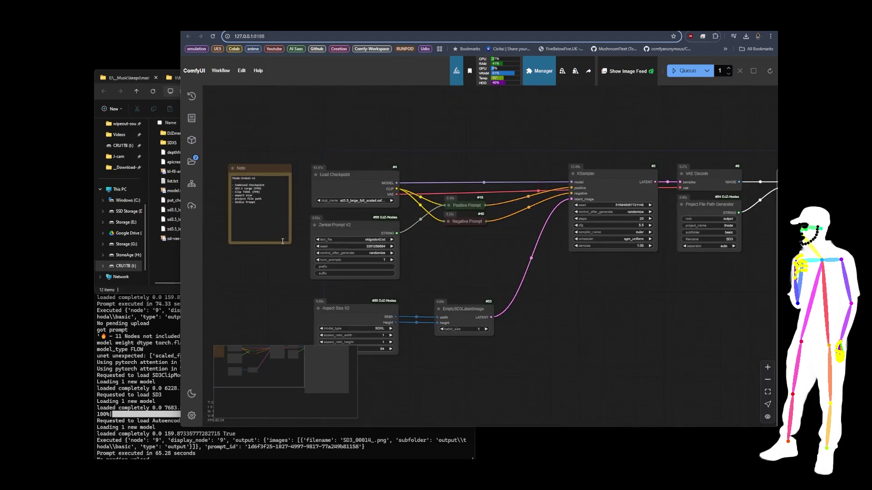
left_click_drag(633, 316, 682, 284)
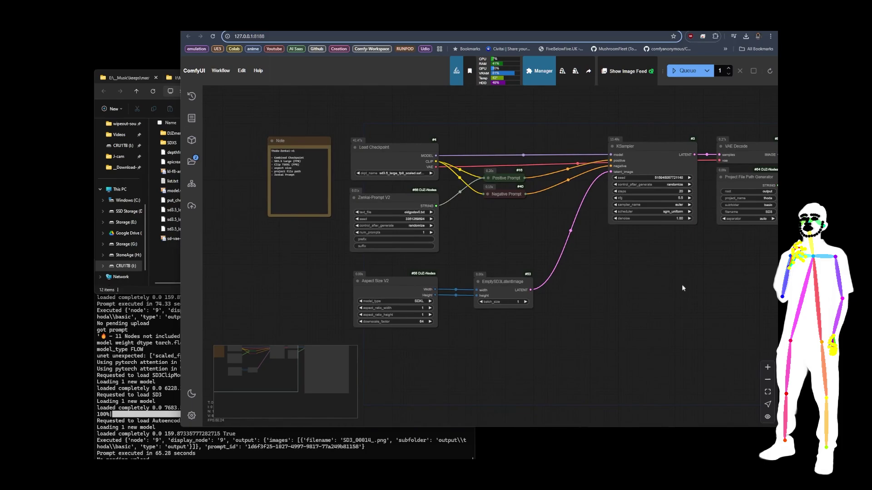
scroll(678, 198, "up", 5)
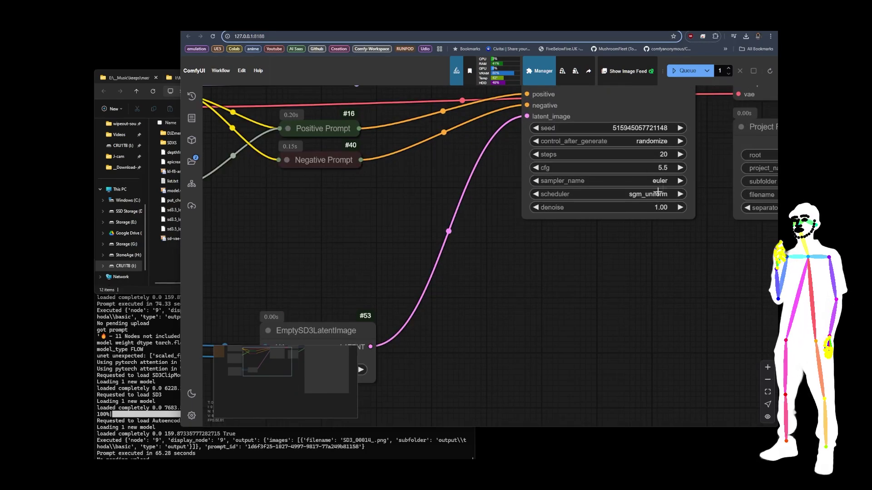
scroll(706, 164, "down", 5)
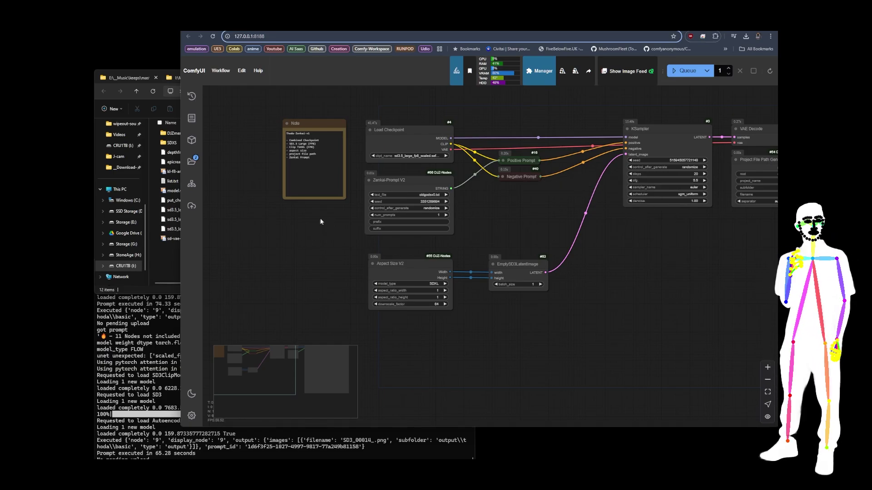
scroll(320, 222, "down", 3)
scroll(645, 172, "up", 5)
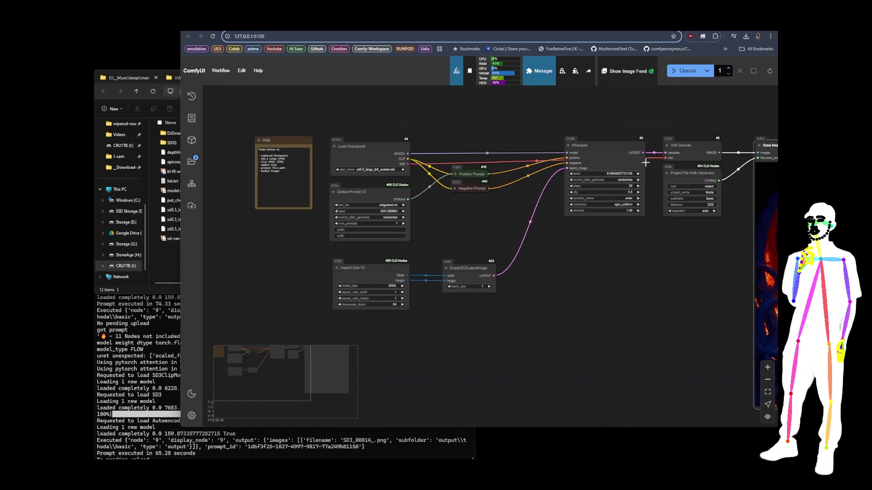
scroll(645, 243, "down", 3)
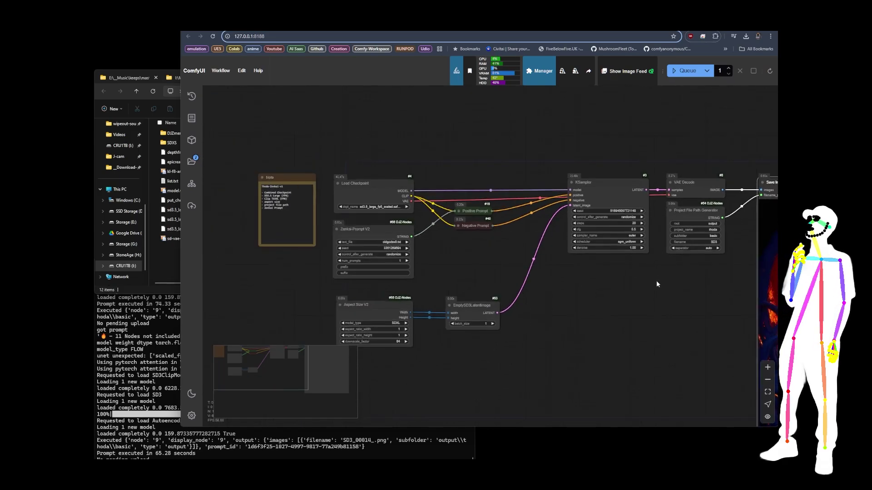
scroll(655, 280, "up", 2)
left_click_drag(581, 245, 660, 255)
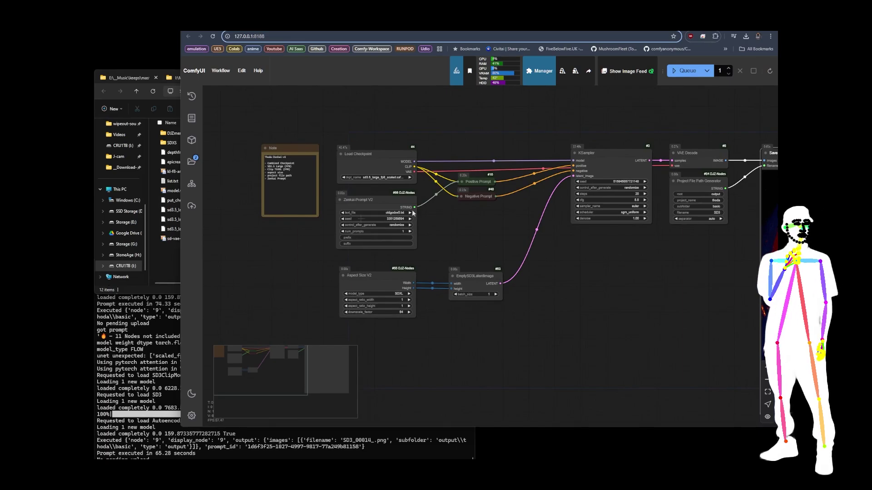
scroll(340, 226, "up", 5)
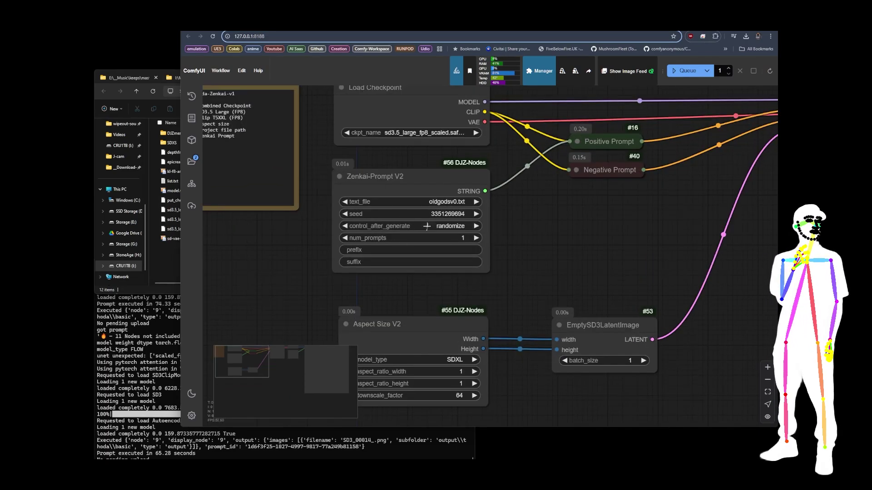
scroll(313, 193, "down", 4)
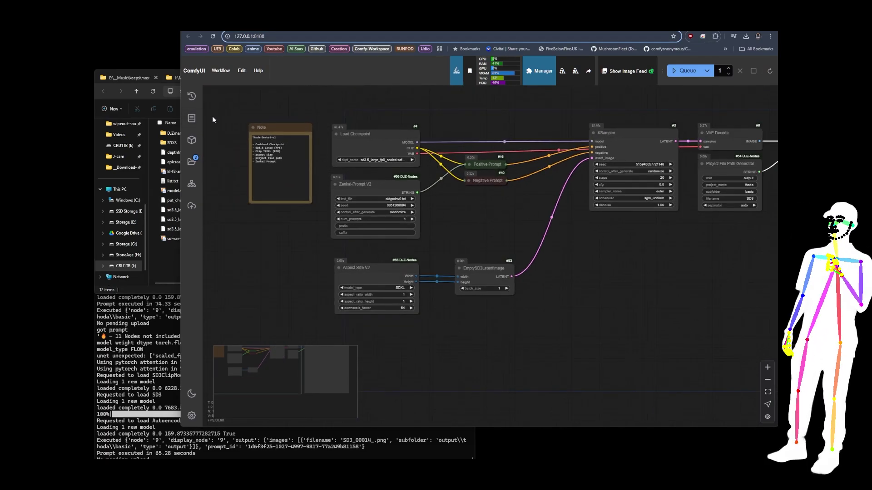
scroll(213, 119, "down", 2)
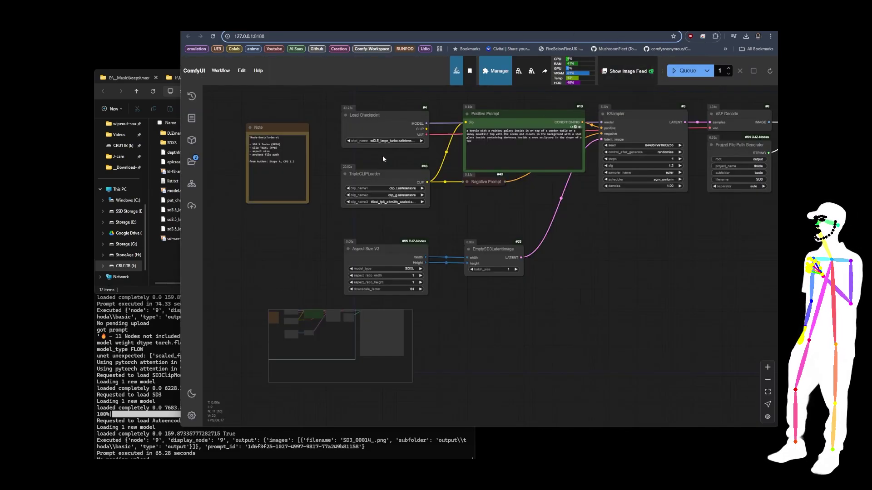
Zoom into the Basic Turbo graph and select the TripleCLIPLoader, then the checkpoint loader node
scroll(490, 136, "up", 1)
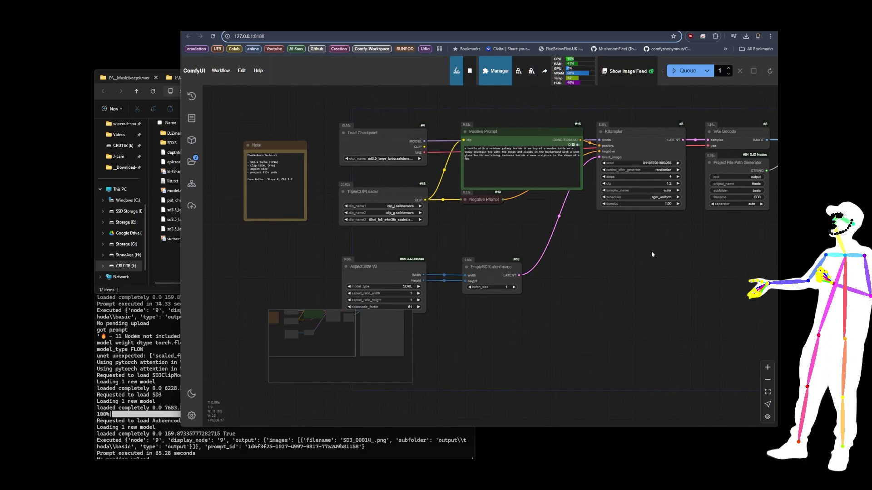
scroll(339, 202, "up", 5)
scroll(339, 202, "up", 2)
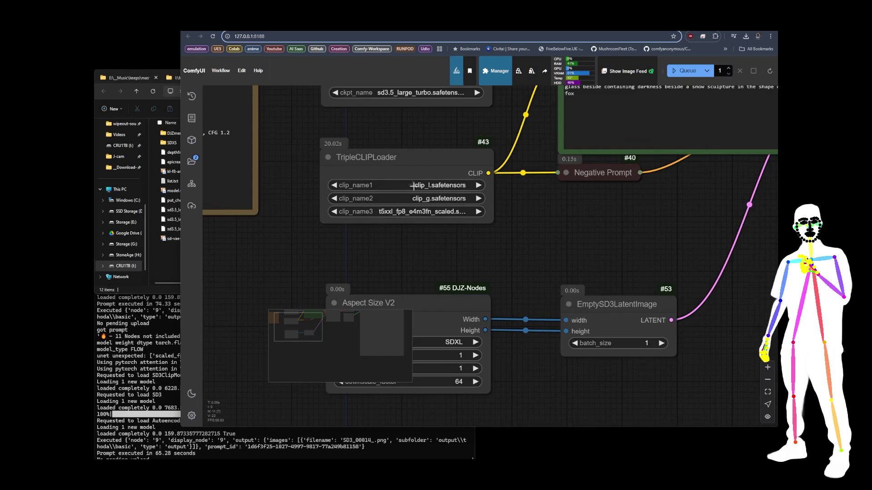
left_click(417, 171)
left_click(410, 102)
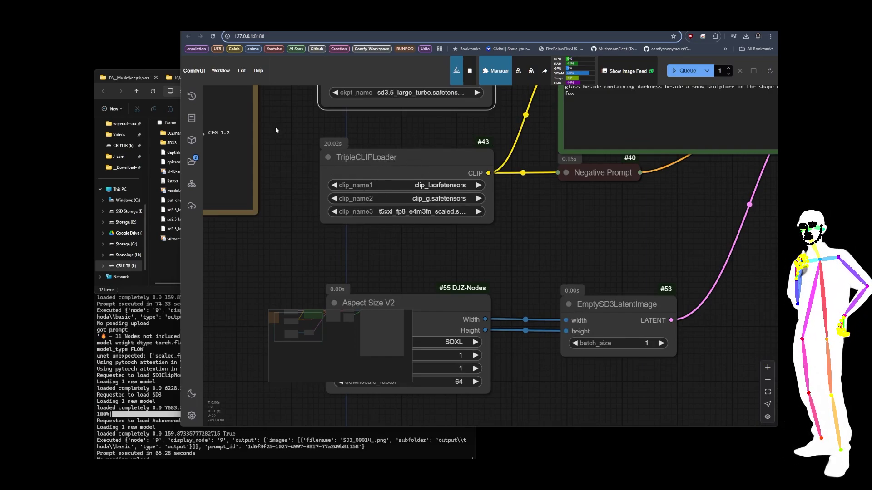
Pan the graph so the snow fox Save Image preview shows in full
scroll(275, 131, "down", 3)
scroll(275, 130, "down", 4)
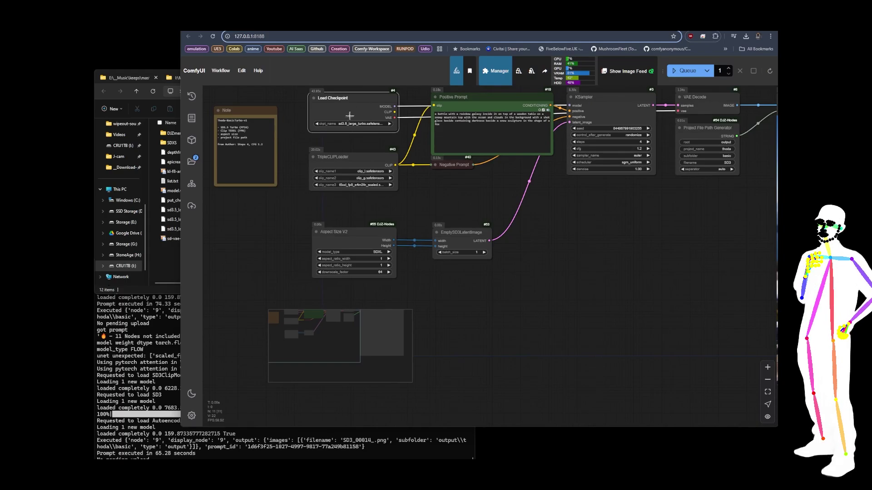
scroll(347, 176, "up", 5)
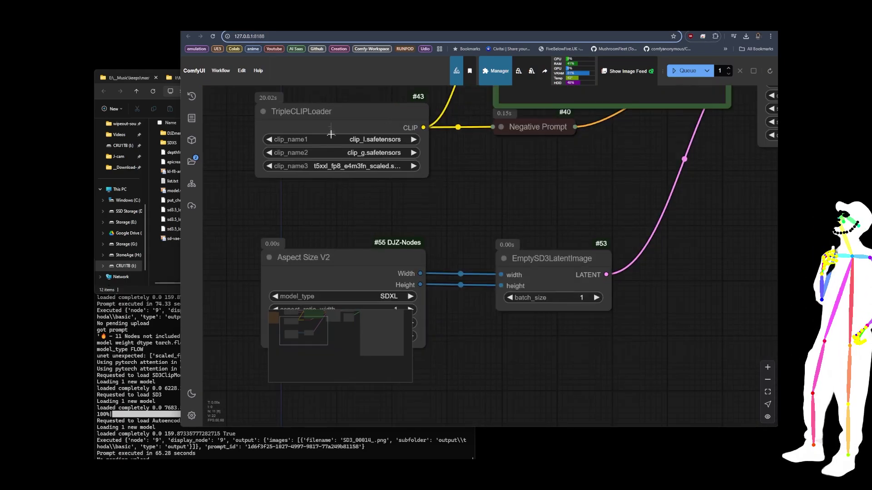
scroll(263, 200, "down", 5)
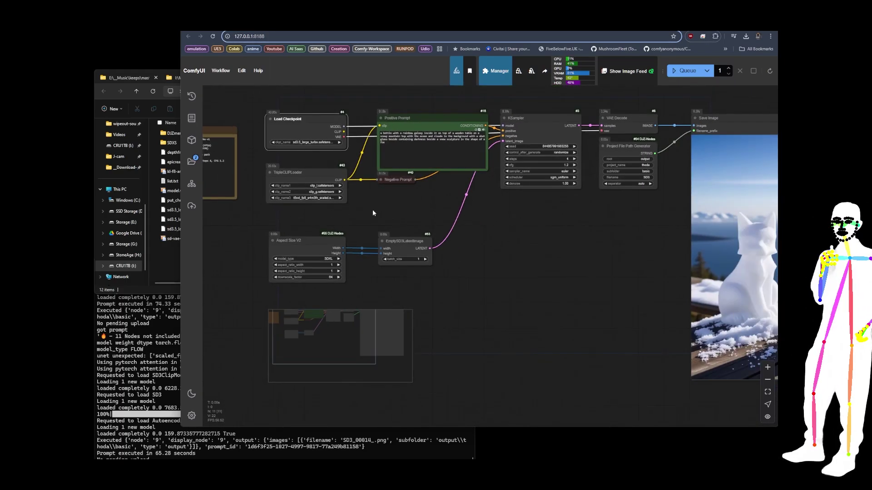
left_click_drag(598, 172, 434, 249)
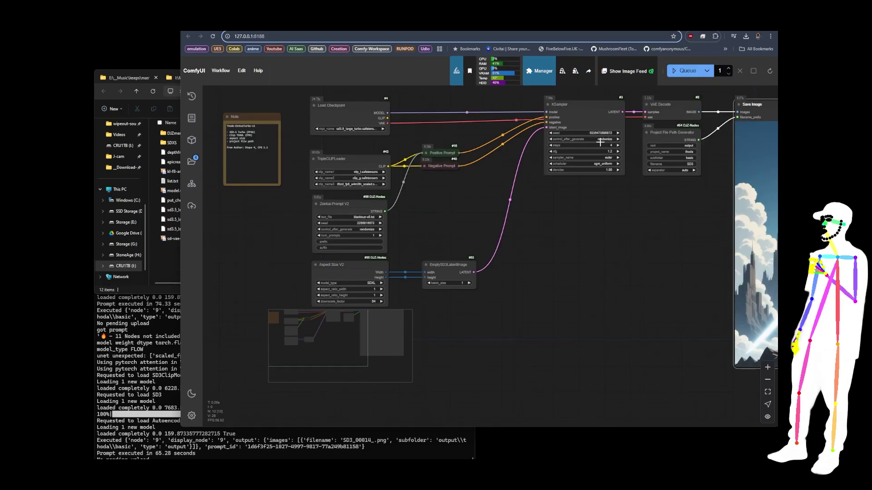
Bring the basic graph's KSampler settings into view
scroll(322, 225, "up", 7)
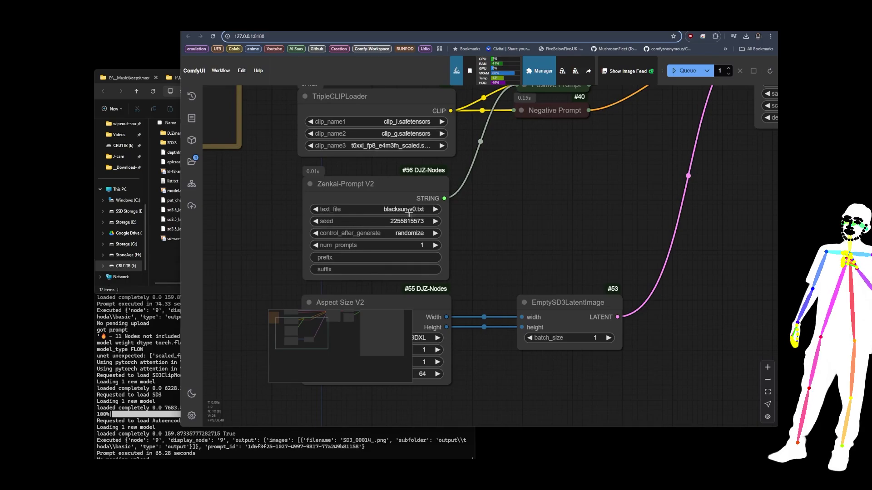
scroll(408, 212, "down", 4)
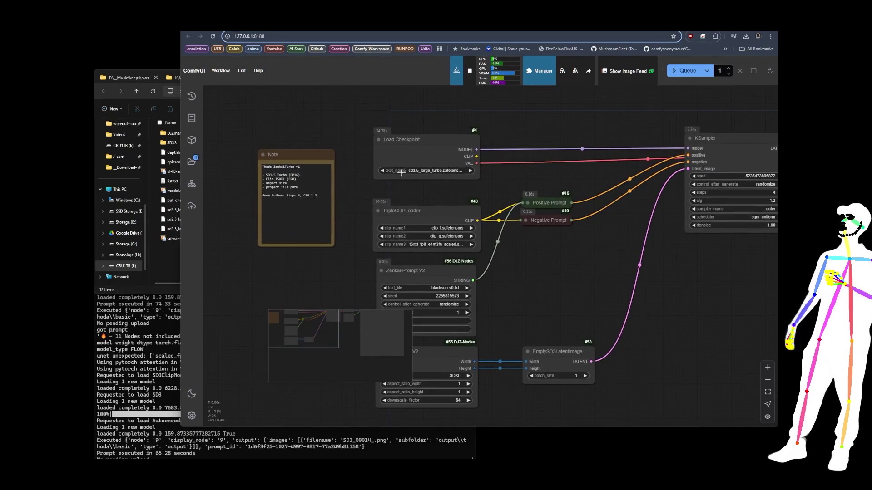
scroll(401, 173, "up", 3)
left_click_drag(618, 172, 224, 165)
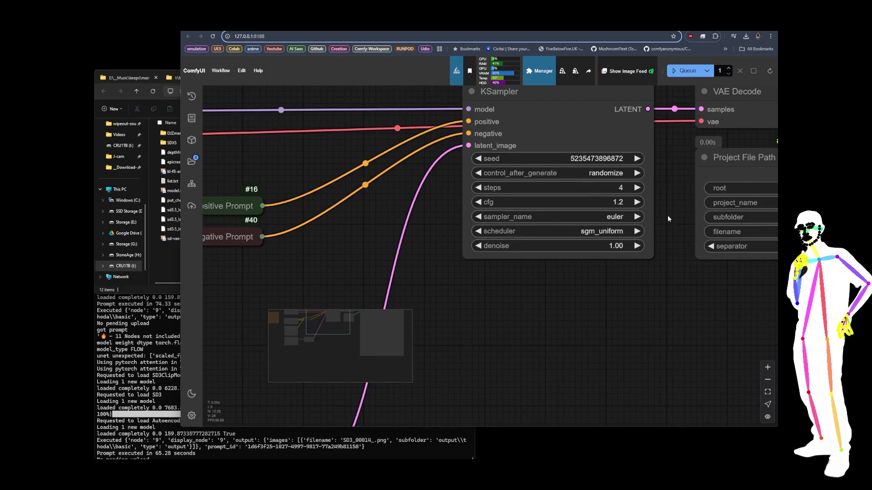
Zoom into the armored-woman Save Image preview and fit it fully on screen
scroll(680, 199, "down", 5)
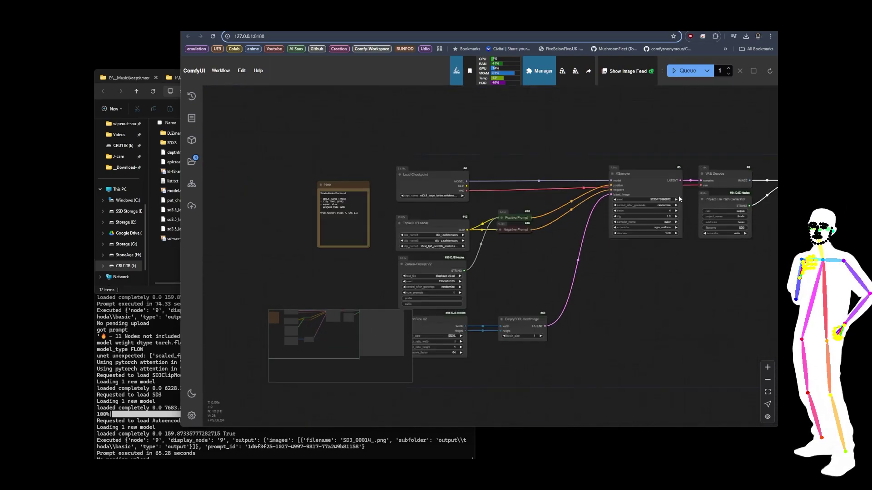
left_click_drag(668, 278, 384, 231)
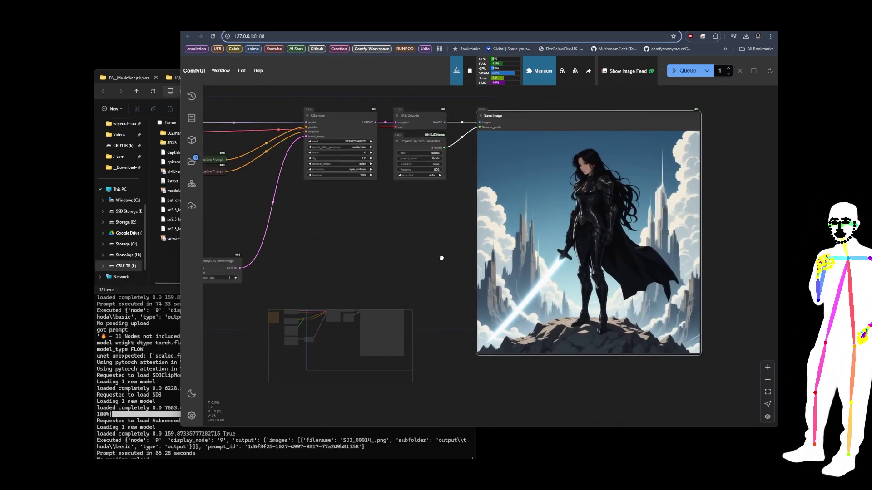
scroll(602, 187, "up", 5)
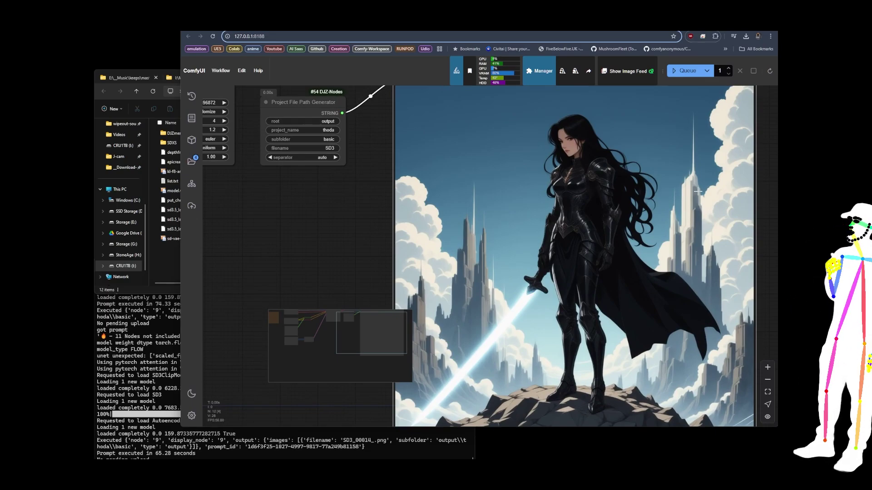
scroll(697, 192, "down", 5)
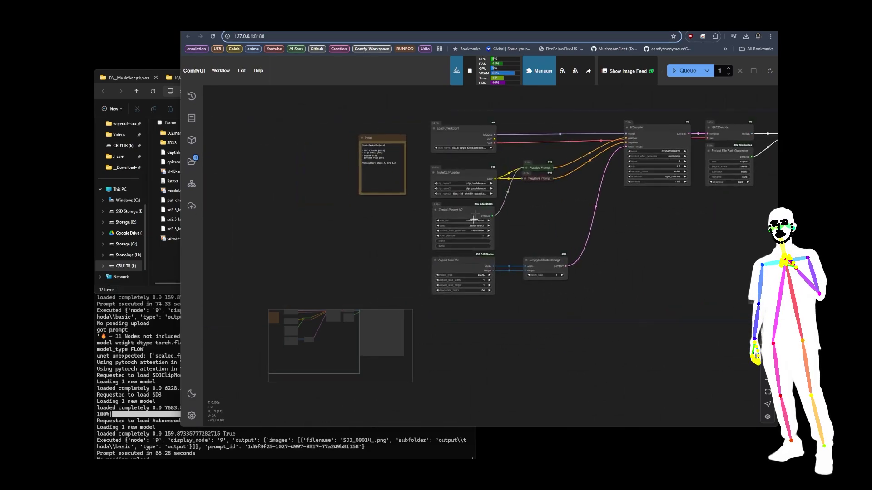
scroll(472, 220, "up", 5)
scroll(306, 186, "down", 5)
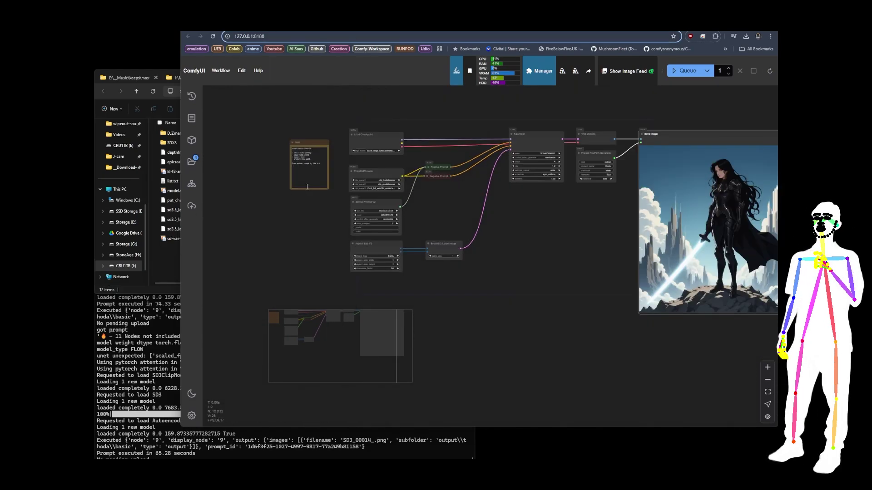
left_click_drag(543, 229, 477, 227)
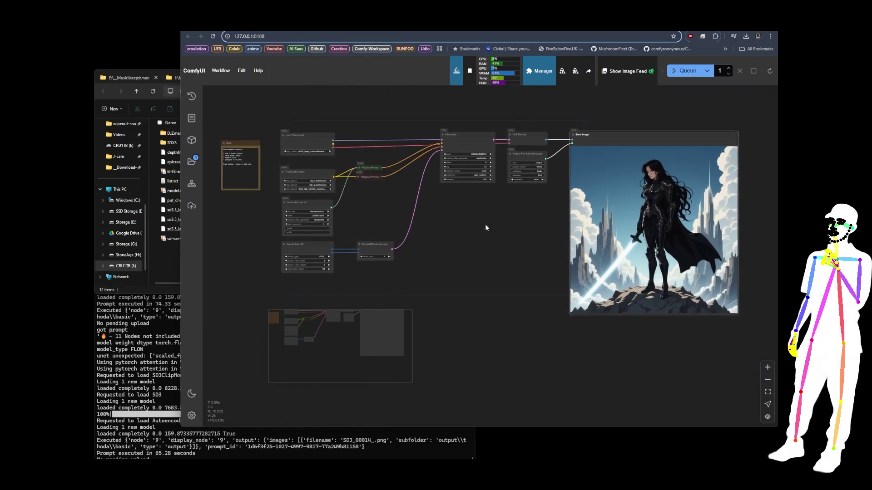
Zoom back out from the preview and shift the workflow view down-right
scroll(690, 186, "up", 4)
scroll(685, 186, "down", 4)
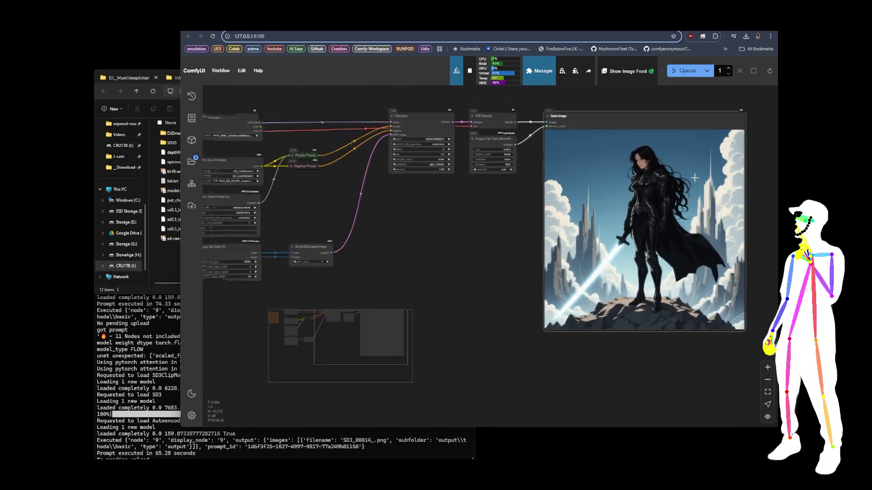
scroll(675, 182, "up", 3)
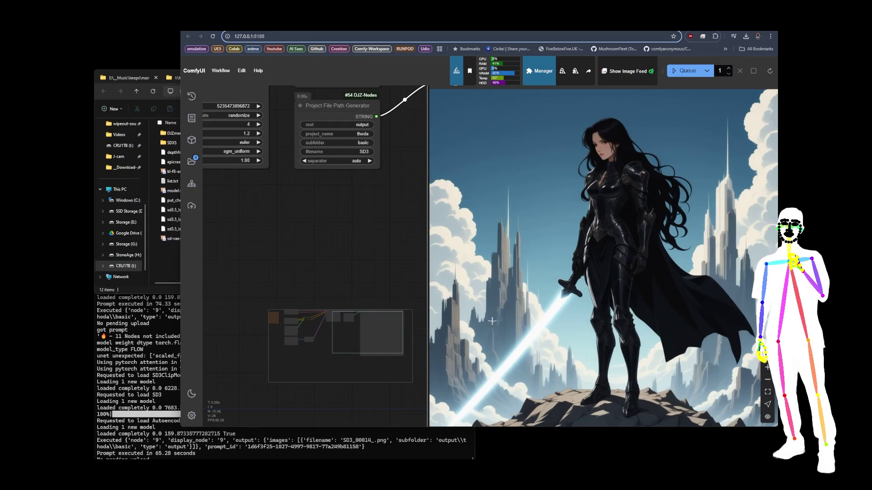
scroll(728, 201, "down", 5)
left_click_drag(505, 257, 531, 272)
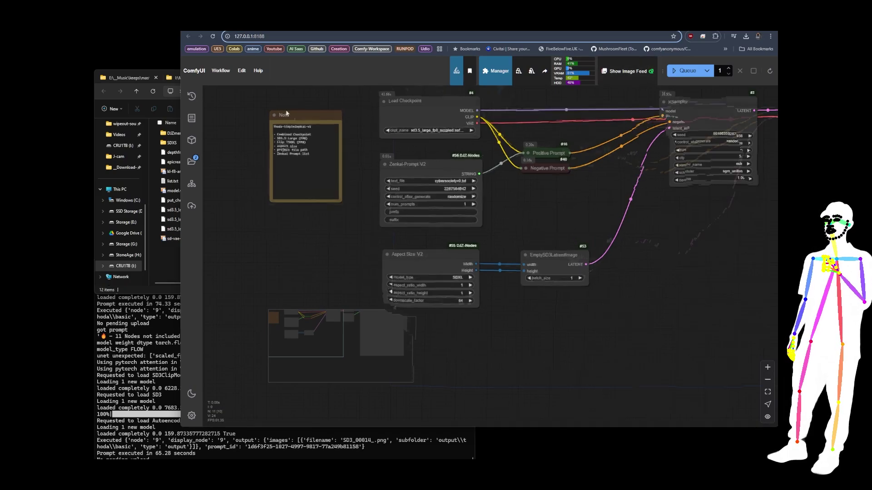
scroll(291, 116, "up", 3)
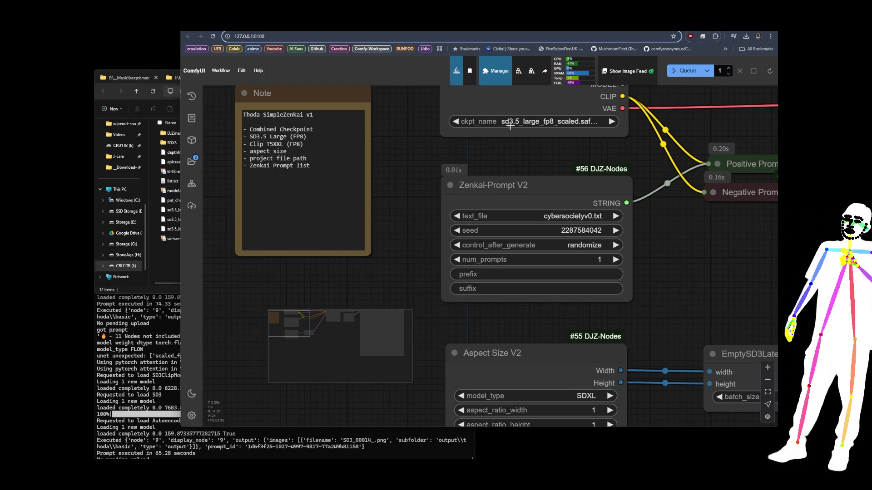
scroll(384, 100, "down", 3)
scroll(385, 104, "up", 2)
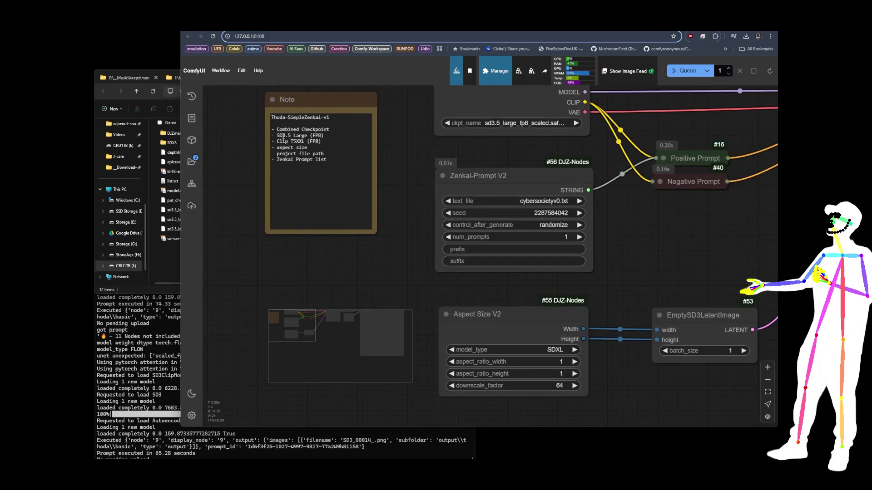
double_click(296, 142)
left_click(386, 158)
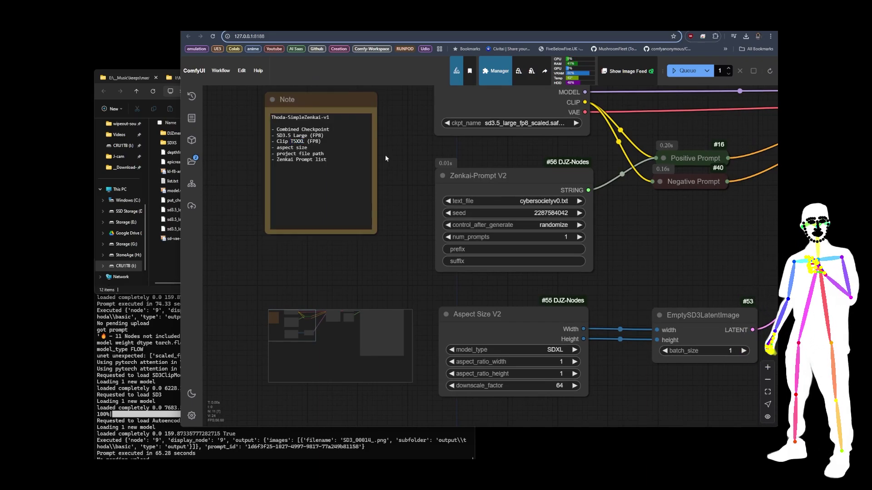
scroll(402, 132, "down", 5)
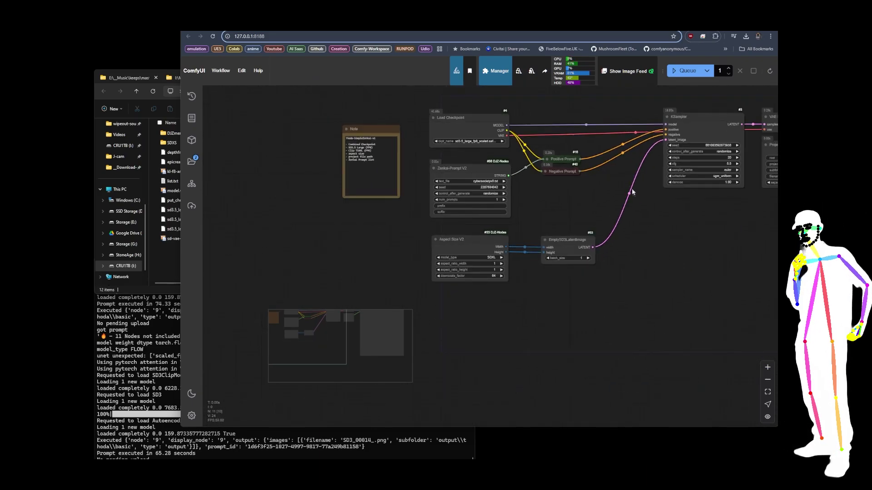
left_click_drag(660, 213, 612, 216)
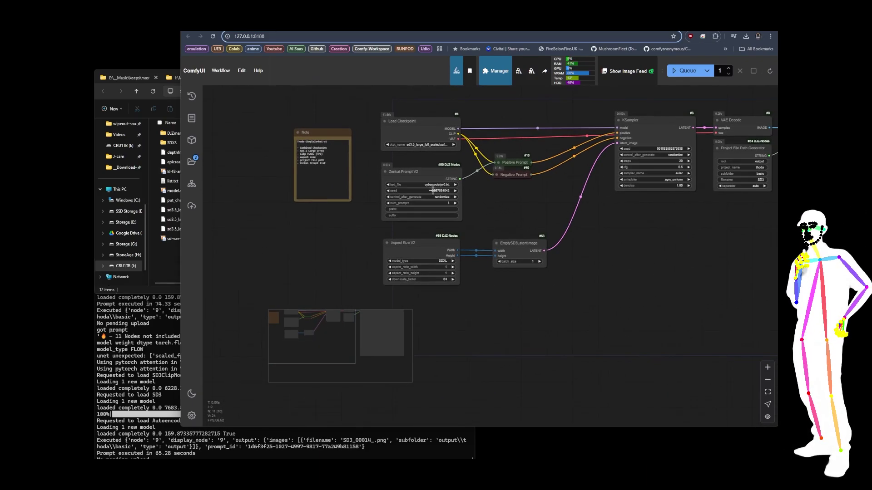
left_click(415, 174)
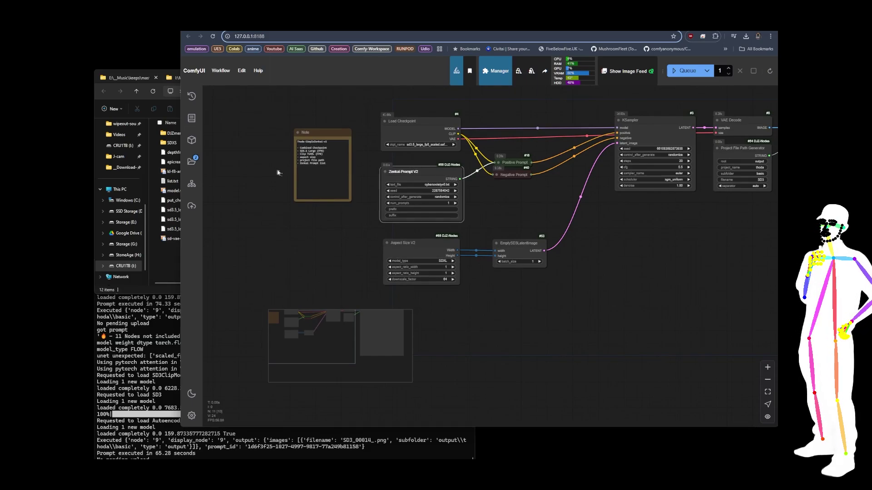
scroll(257, 168, "down", 6)
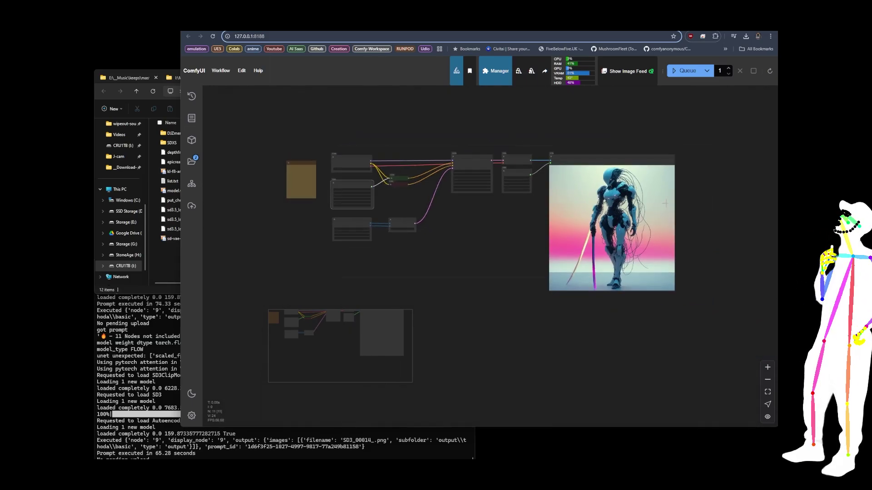
Zoom into the Zenkai graph's robot image preview, then zoom out and shift the view right
scroll(647, 197, "up", 8)
scroll(572, 109, "up", 6)
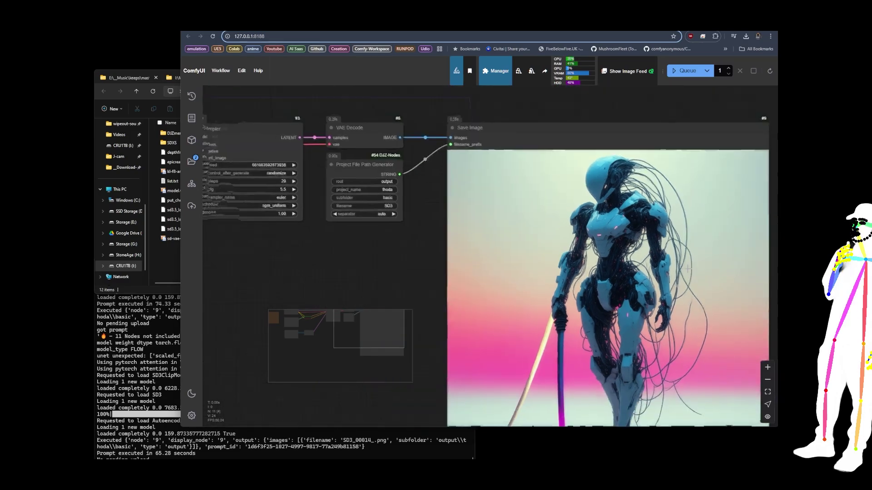
scroll(704, 195, "down", 3)
scroll(717, 126, "down", 3)
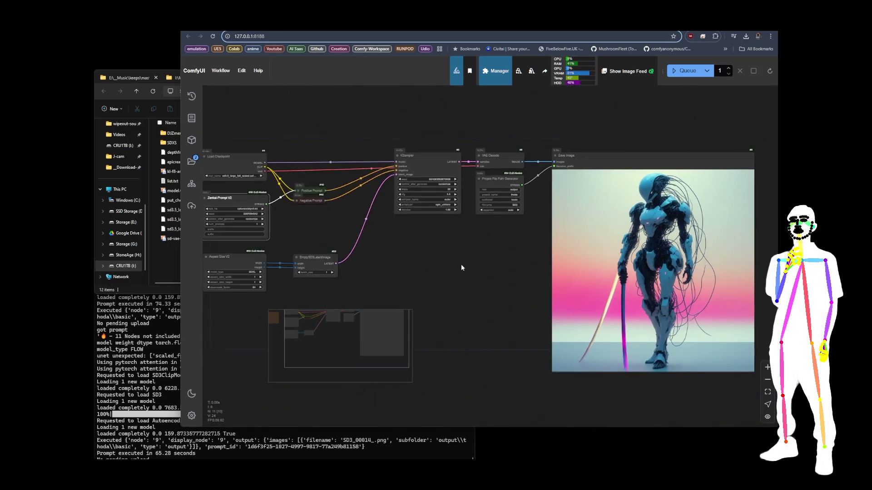
scroll(468, 260, "down", 3)
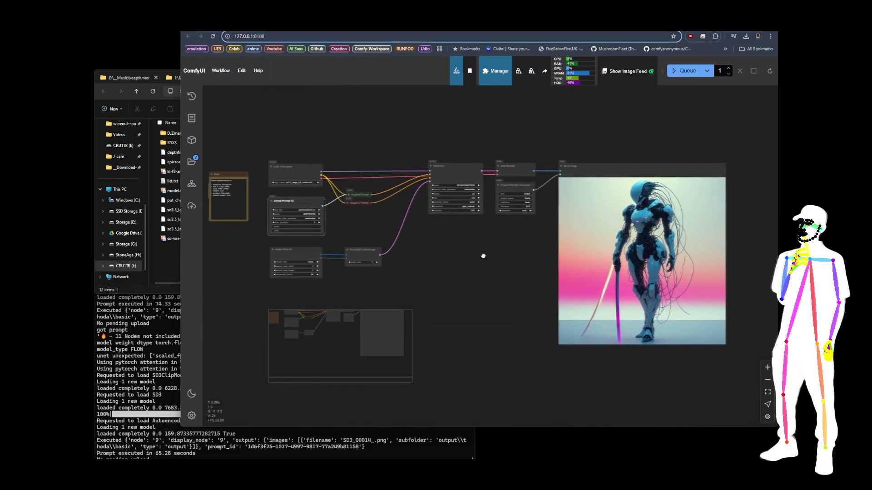
left_click_drag(483, 256, 503, 255)
Zoom out further, reposition the graph, and switch to the Civitai Thoda SD3.5 Pack page
scroll(507, 256, "down", 1)
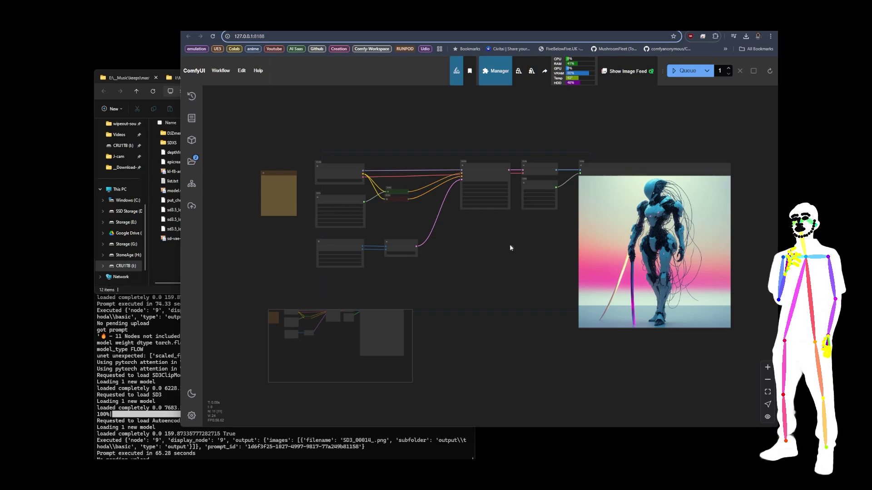
scroll(431, 114, "down", 5)
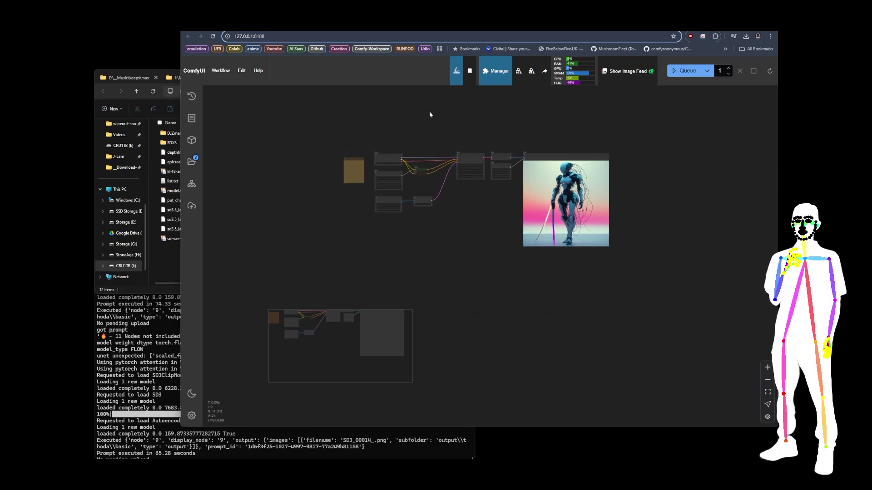
left_click_drag(472, 220, 484, 244)
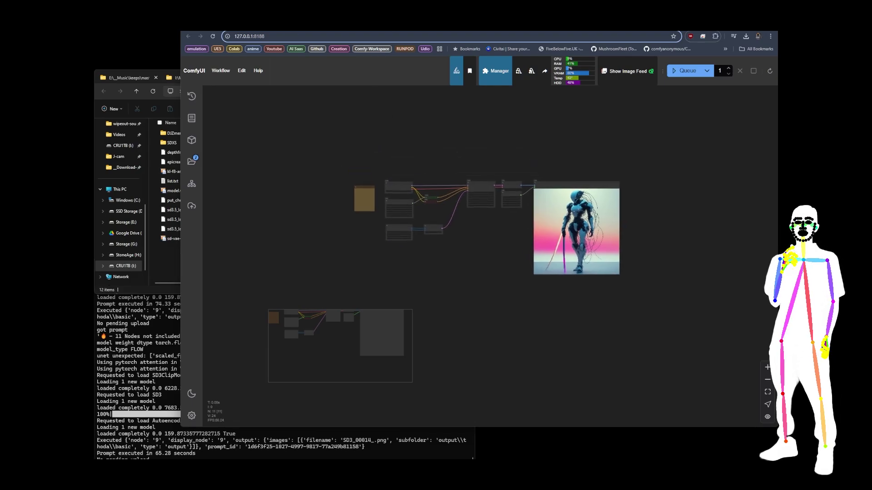
key("ctrl+Tab")
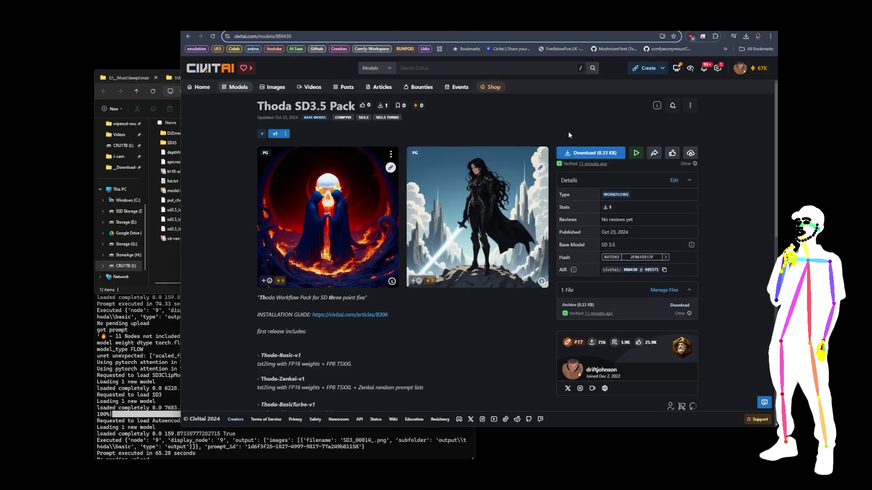
Highlight and deselect the Thoda SD3.5 Pack title, then switch to the GitHub txt2img folder
left_click_drag(257, 106, 354, 106)
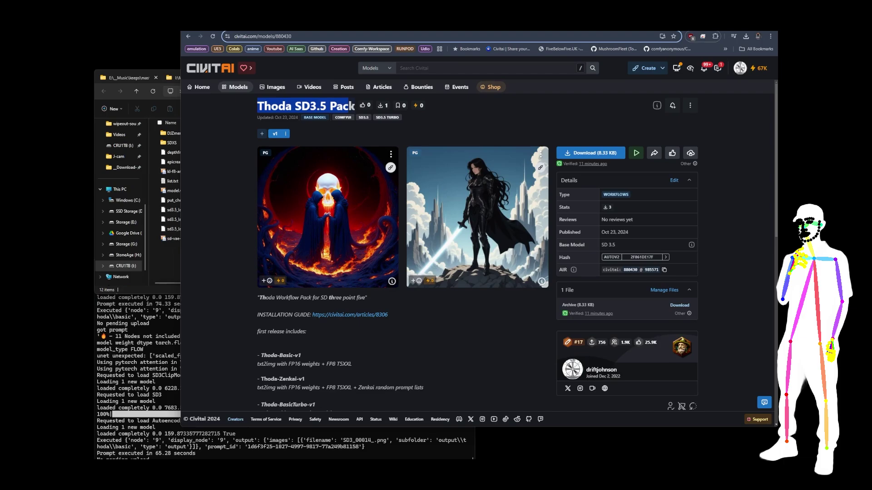
left_click(470, 134)
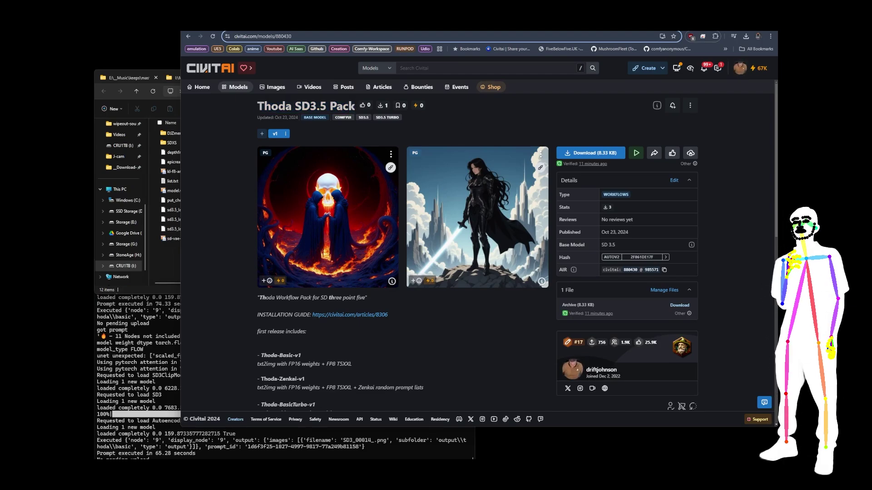
key("ctrl+Tab")
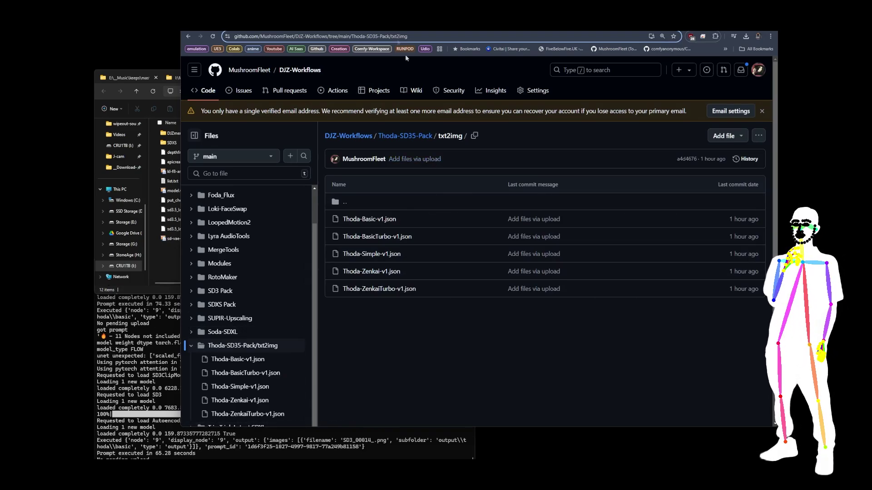
Switch to the SD3.5 install guide and read past CLIP MODELS, SD3.5 Weights and VAE to the fox-and-bottle image
key("ctrl+Tab")
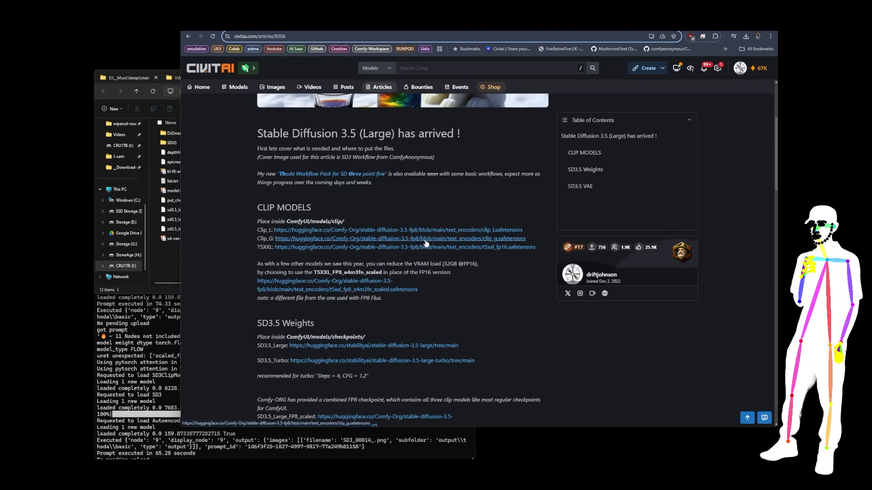
scroll(482, 223, "up", 3)
scroll(482, 223, "up", 1)
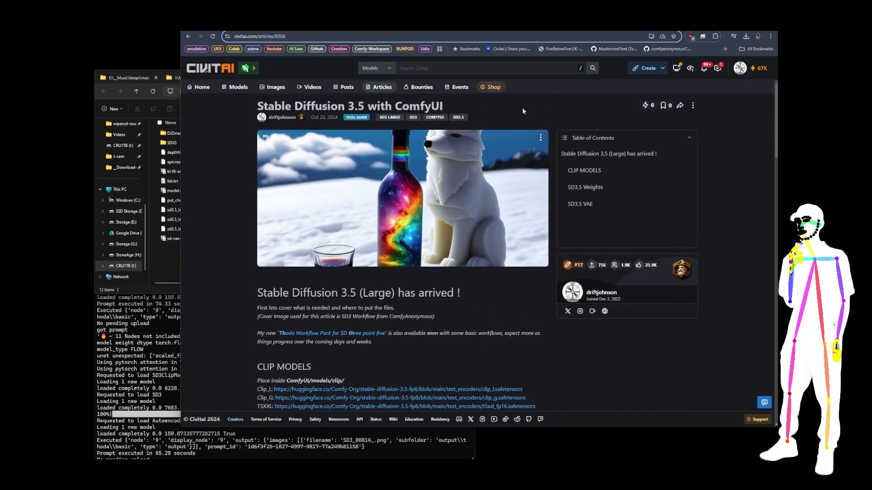
scroll(517, 166, "down", 4)
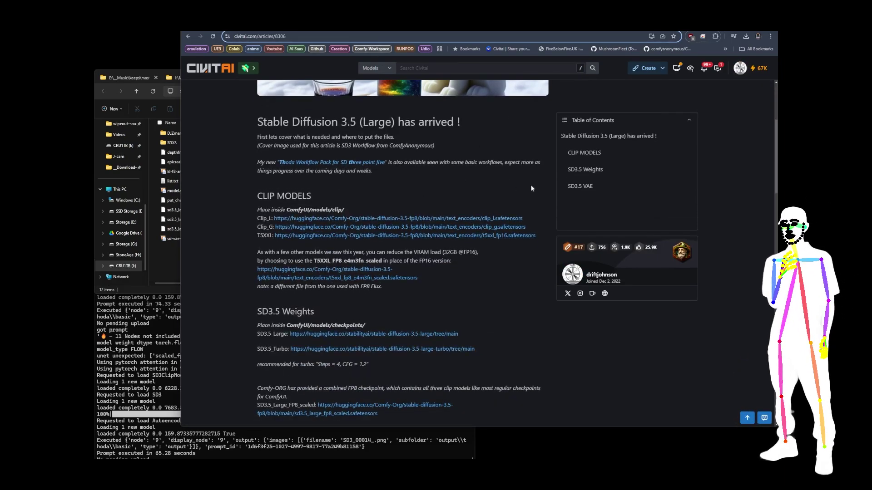
scroll(541, 195, "down", 3)
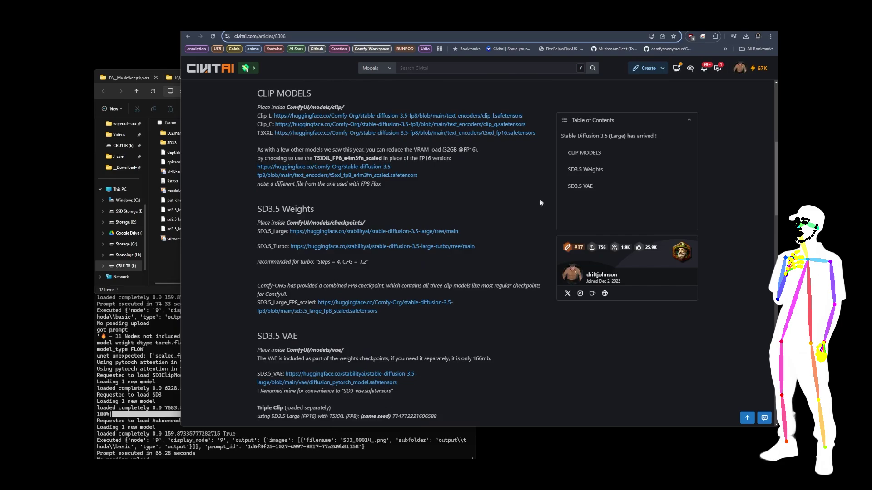
scroll(535, 204, "down", 5)
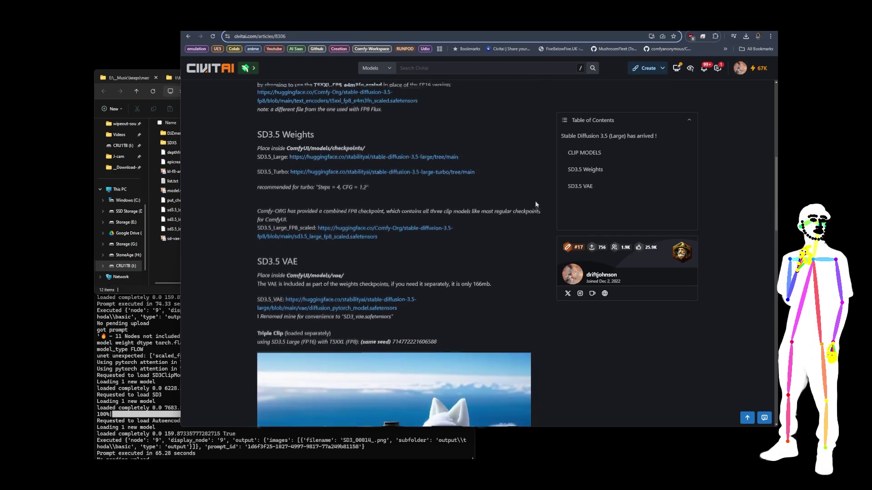
scroll(535, 200, "down", 2)
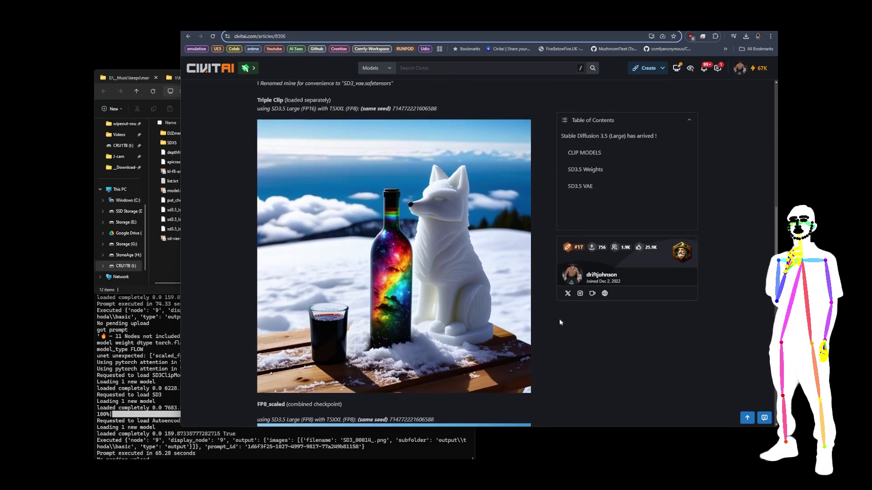